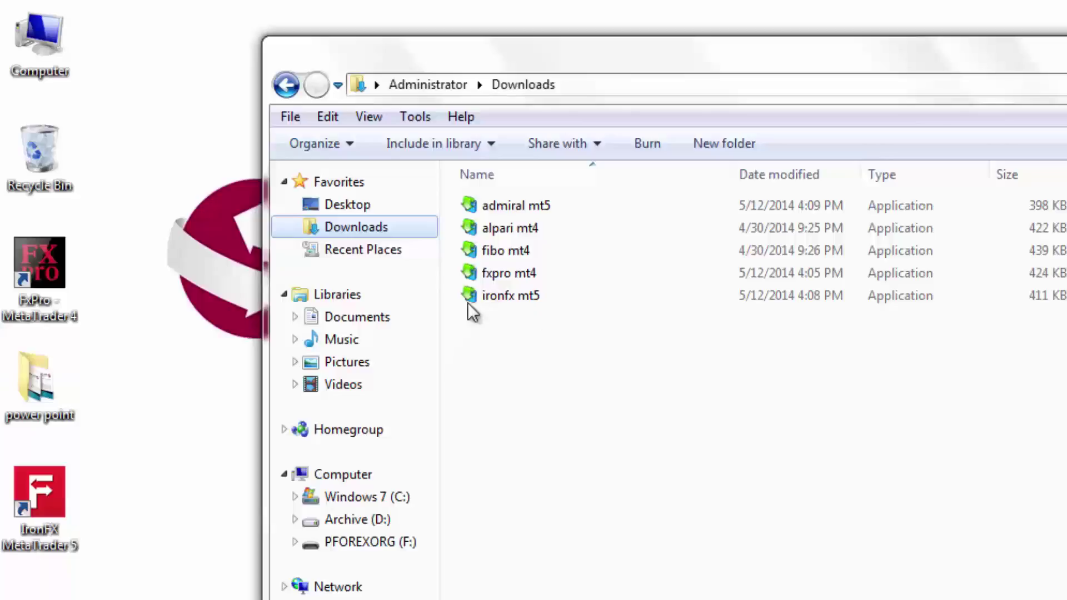
Step: Run the fxpro mt4 installer from the Downloads folder and accept its license agreement
double_click(490, 279)
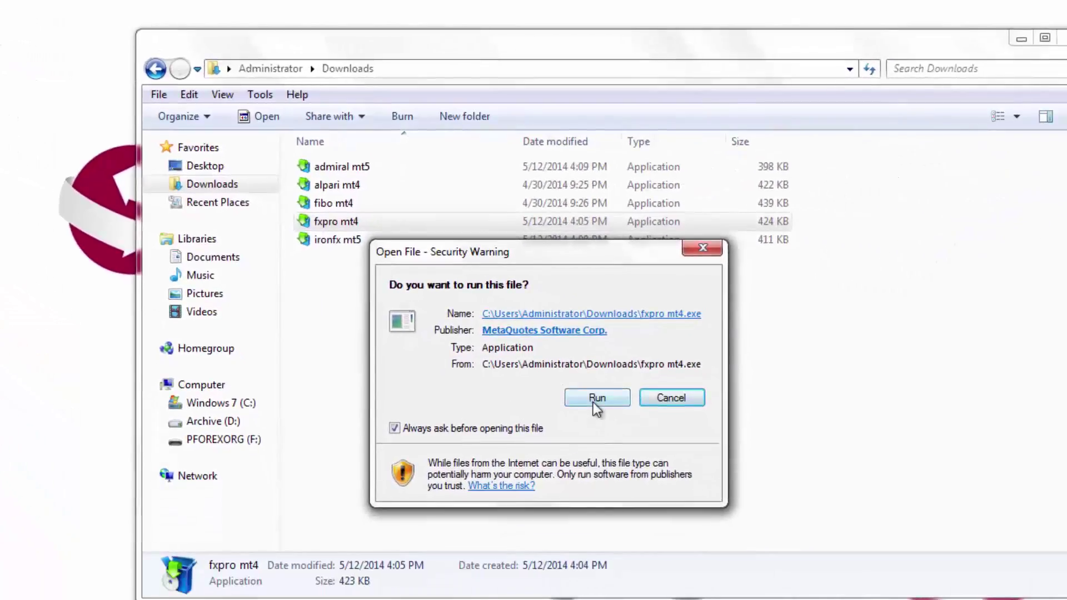
left_click(719, 451)
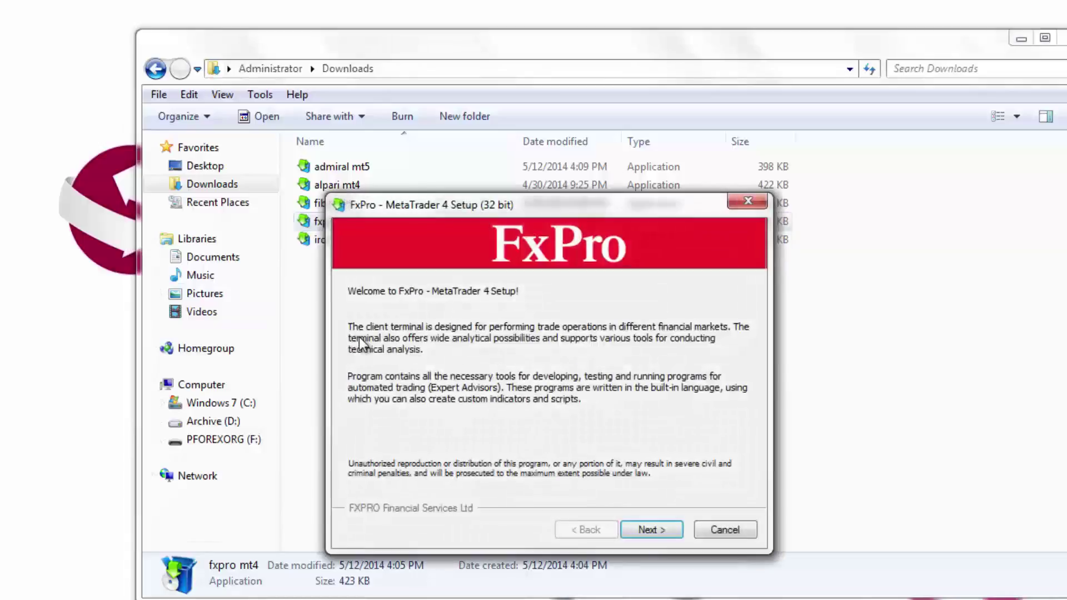
left_click(635, 529)
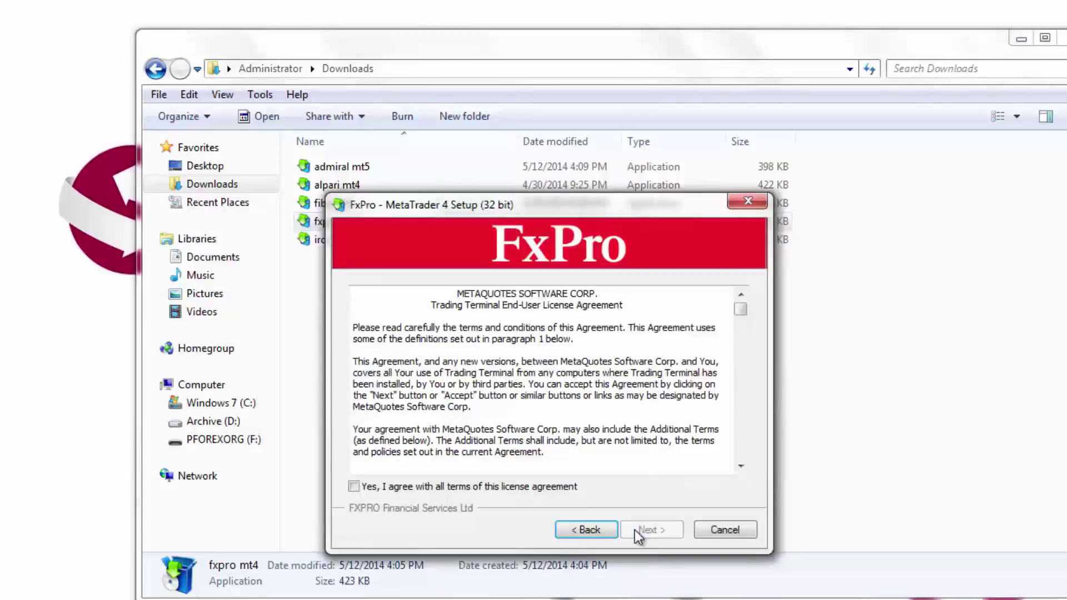
left_click(541, 489)
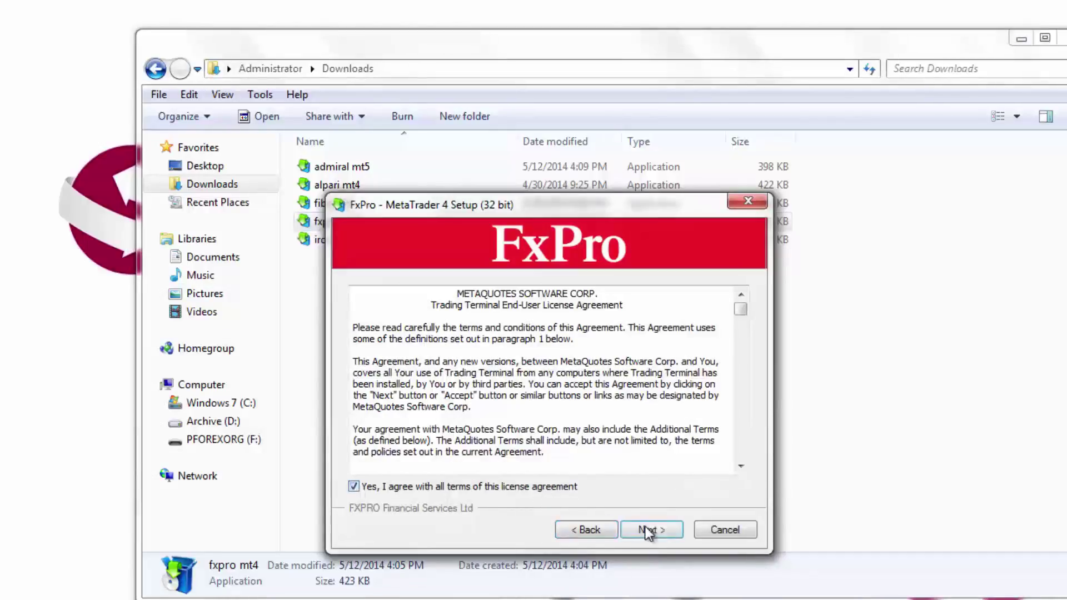
left_click(649, 531)
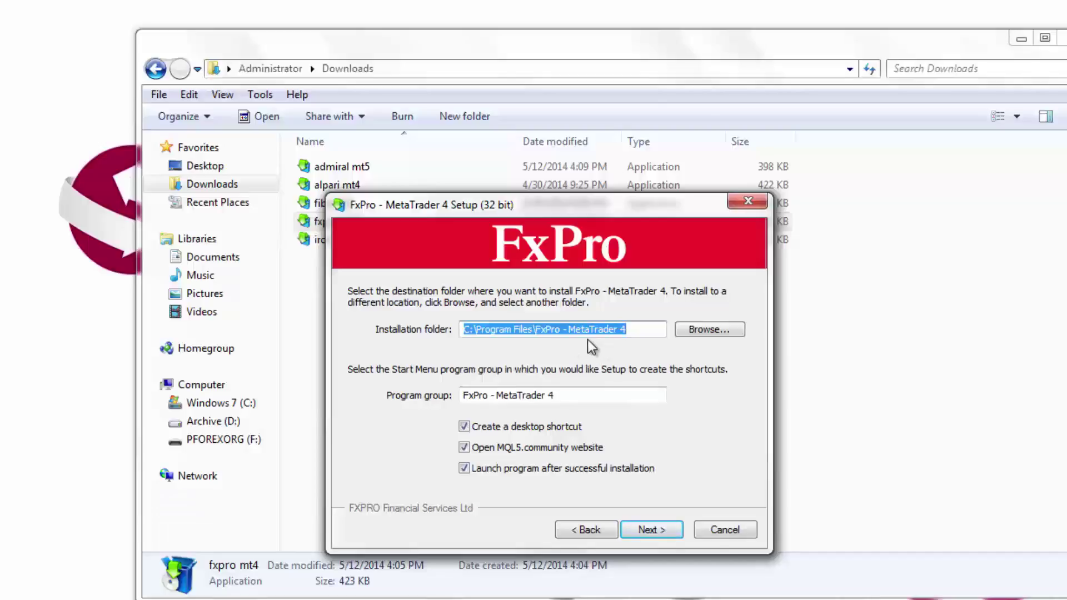
Step: Set the installation folder to C:\Program Files\FxPro - MetaTrader 41 and start the installation
left_click(613, 331)
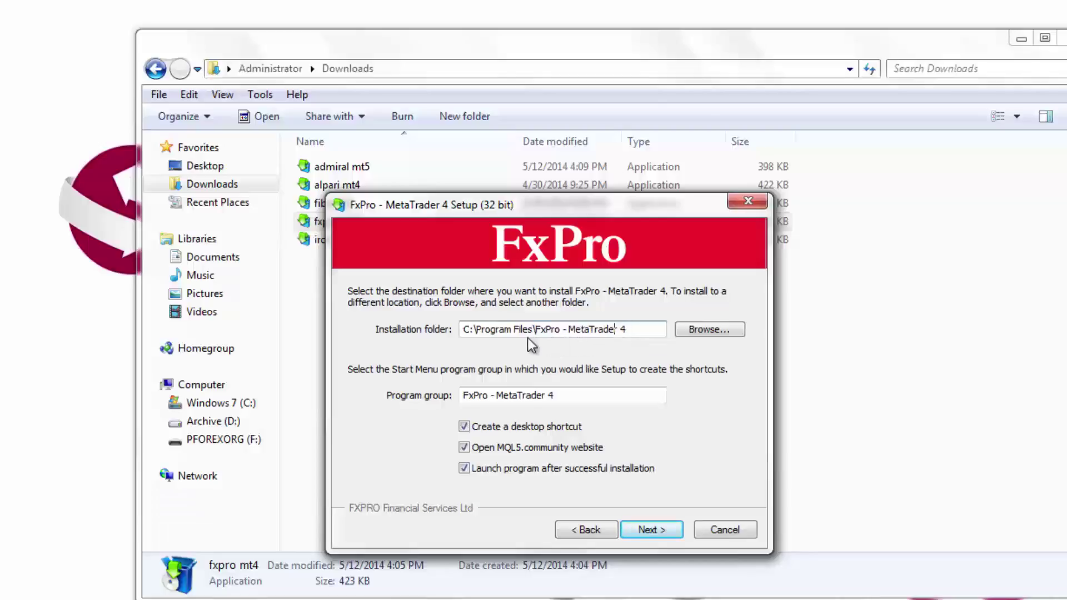
left_click(629, 332)
type("1")
left_click(649, 531)
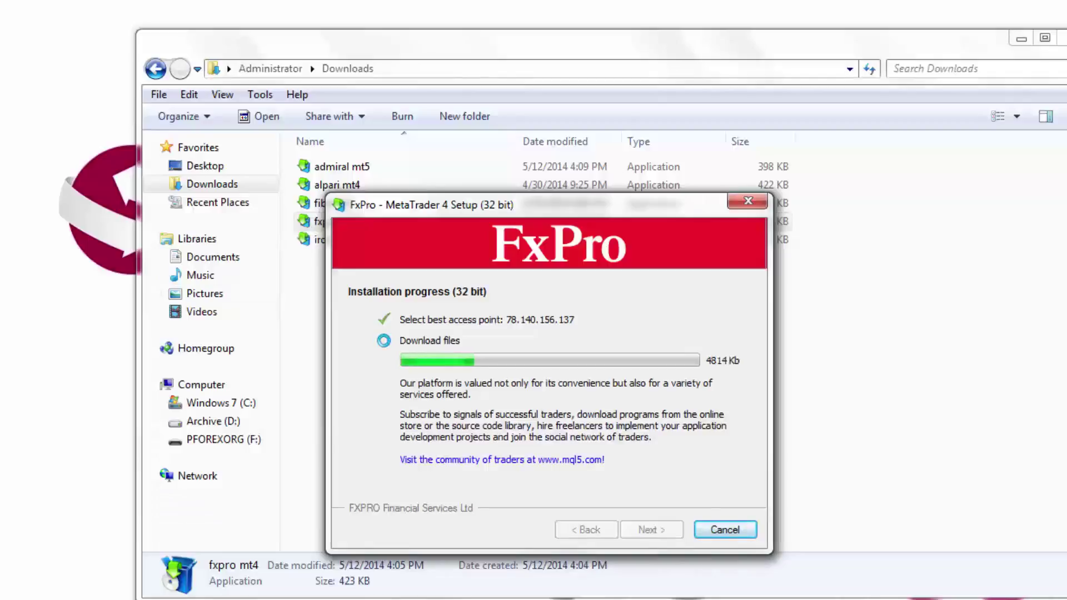
Step: Move the setup window aside and open the config folder of FxPro - MetaTrader 4 in C:\Program Files
left_click_drag(611, 204, 836, 114)
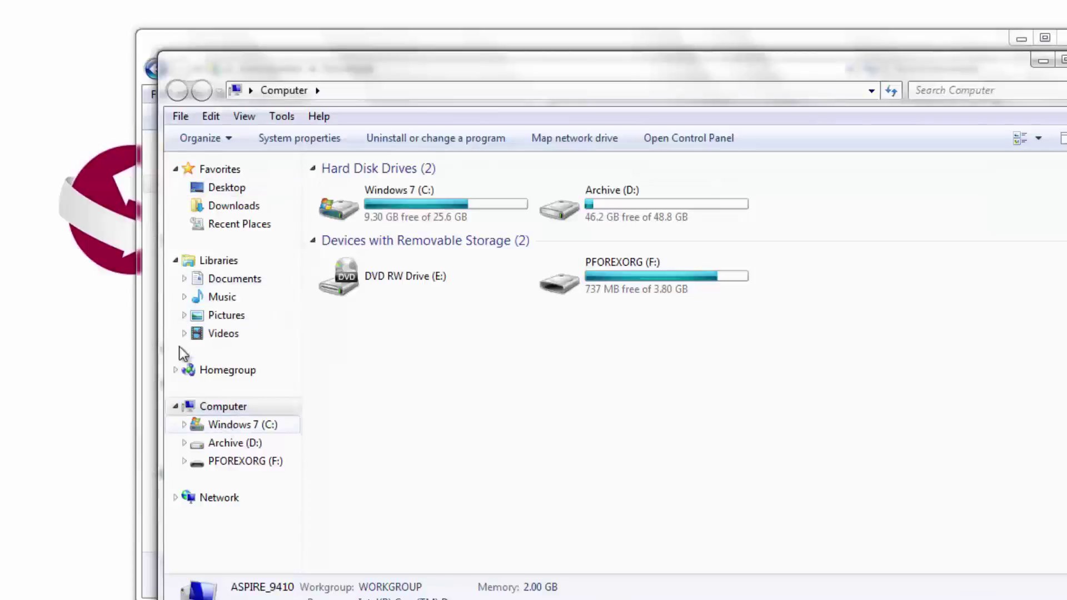
left_click(231, 427)
double_click(348, 238)
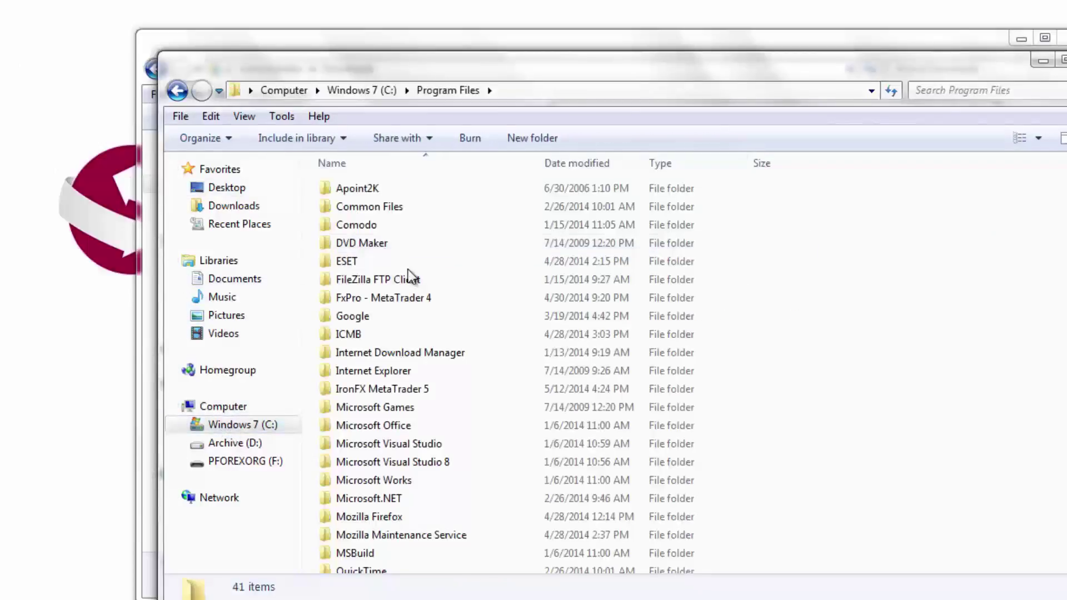
double_click(409, 300)
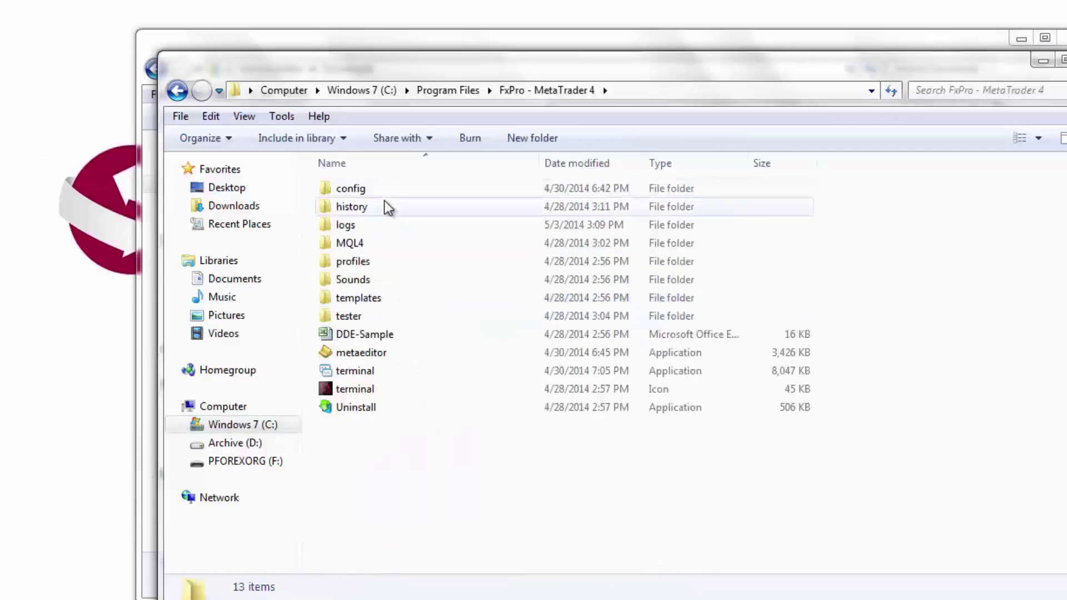
double_click(373, 192)
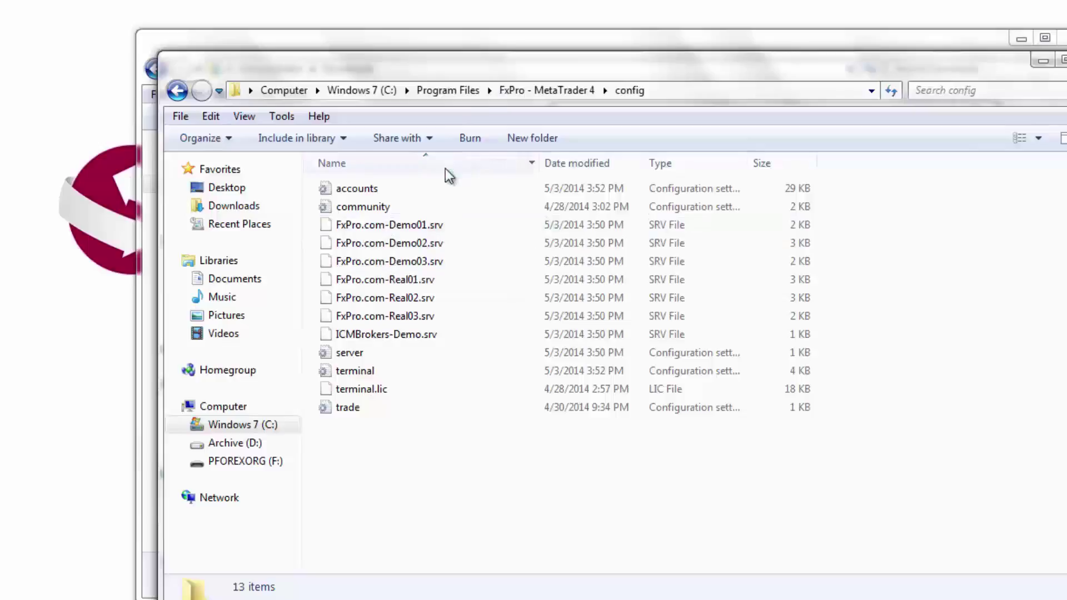
left_click(401, 226)
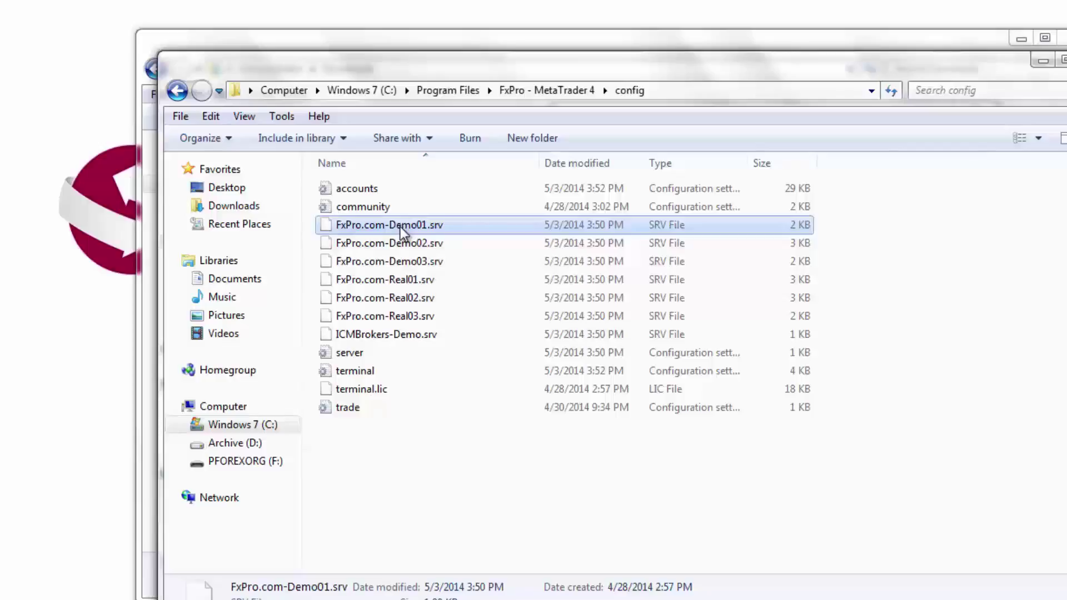
right_click(400, 227)
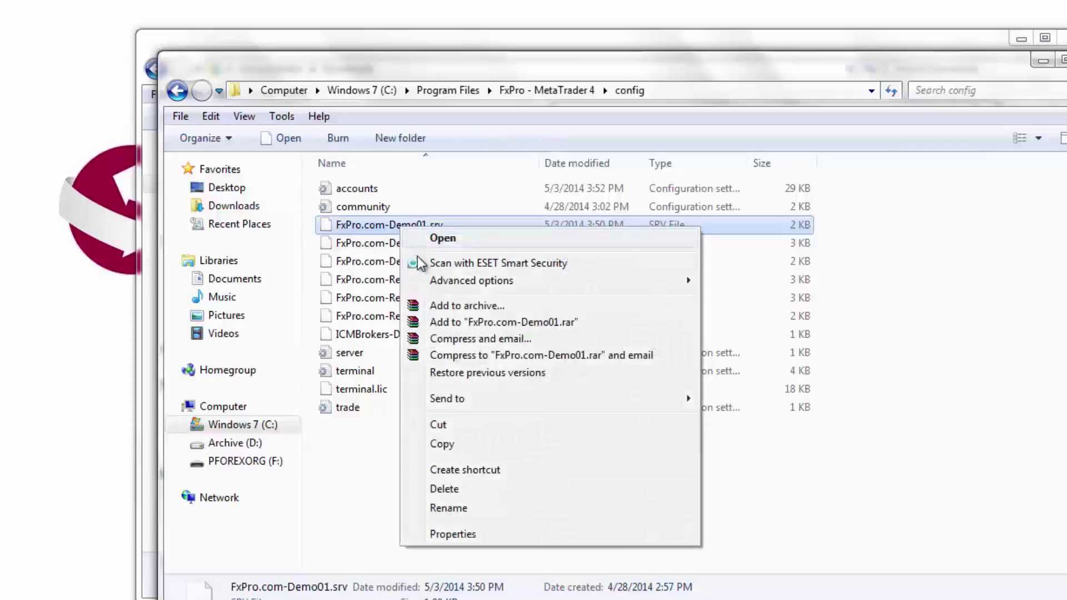
left_click(442, 445)
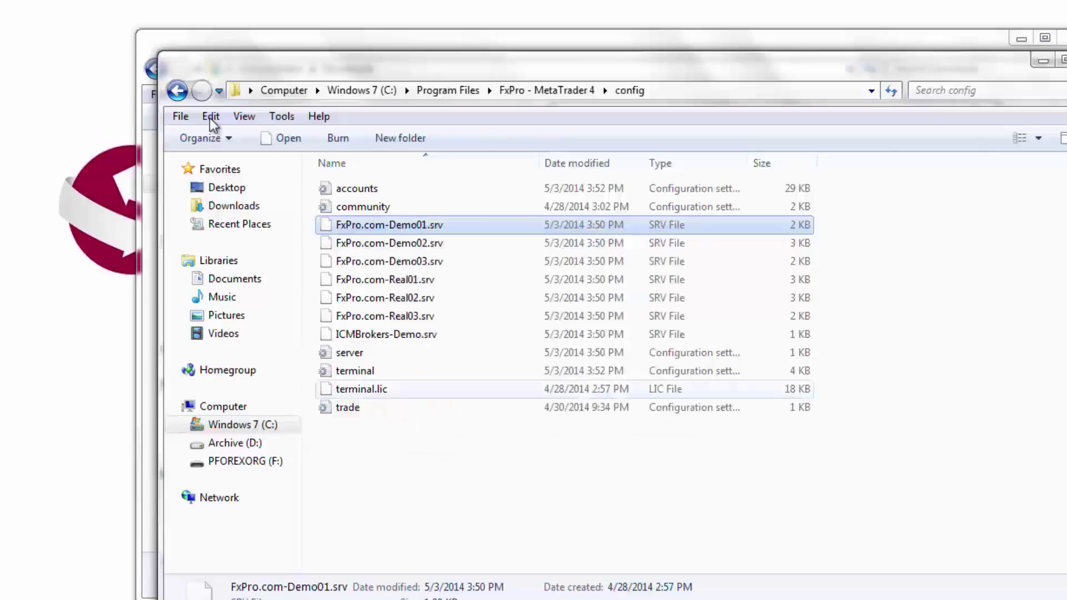
left_click(178, 92)
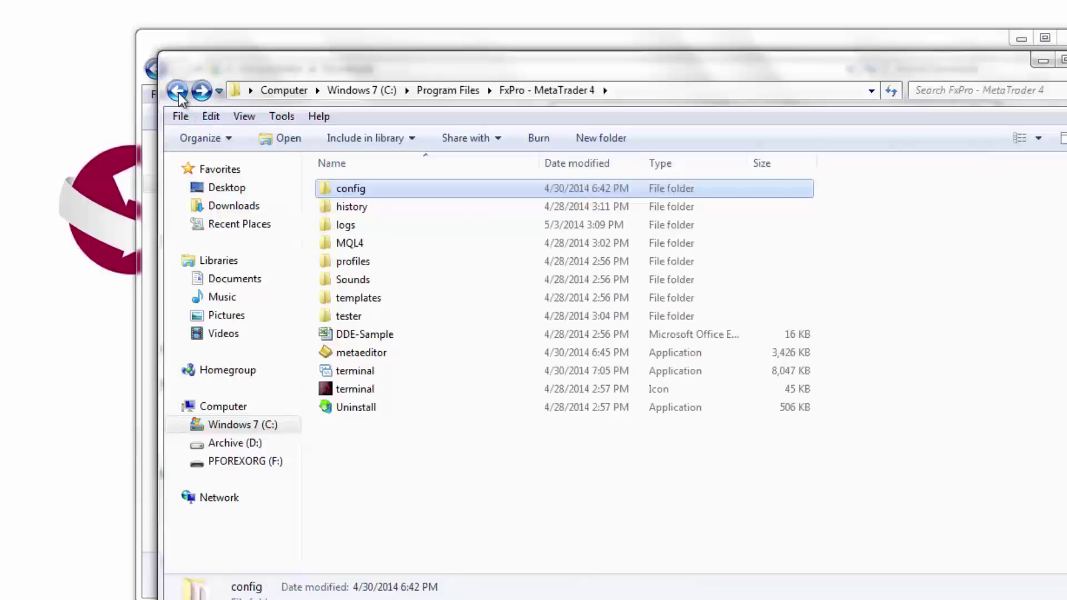
left_click(178, 91)
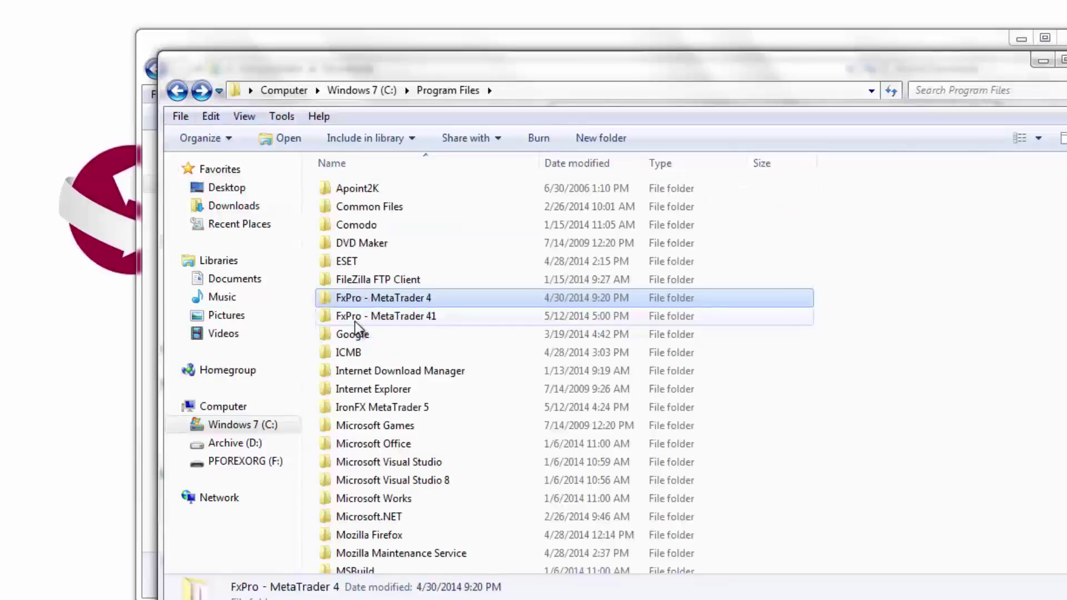
double_click(382, 322)
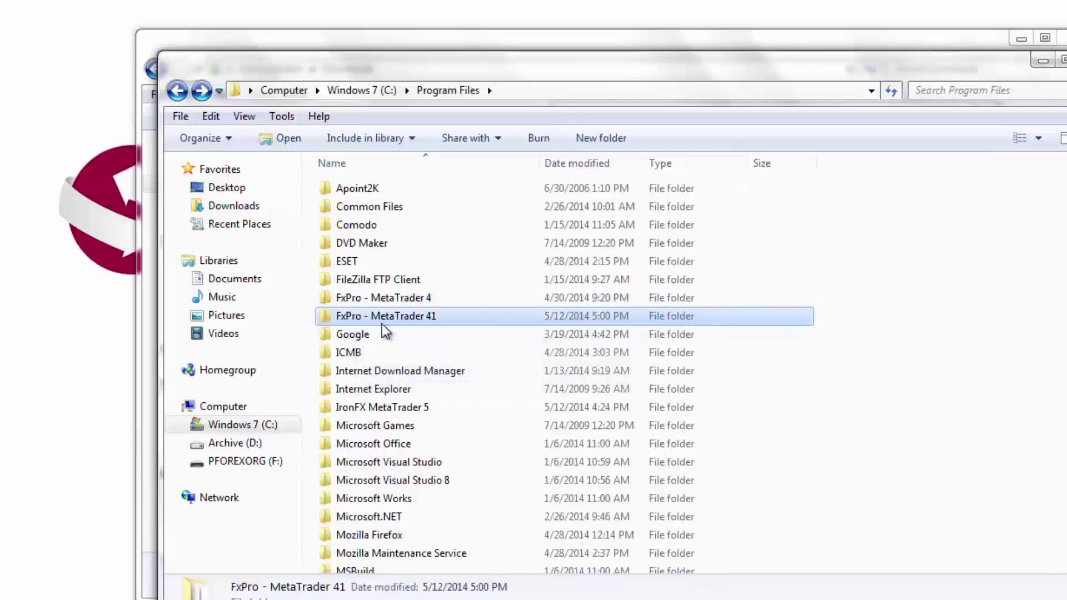
double_click(346, 187)
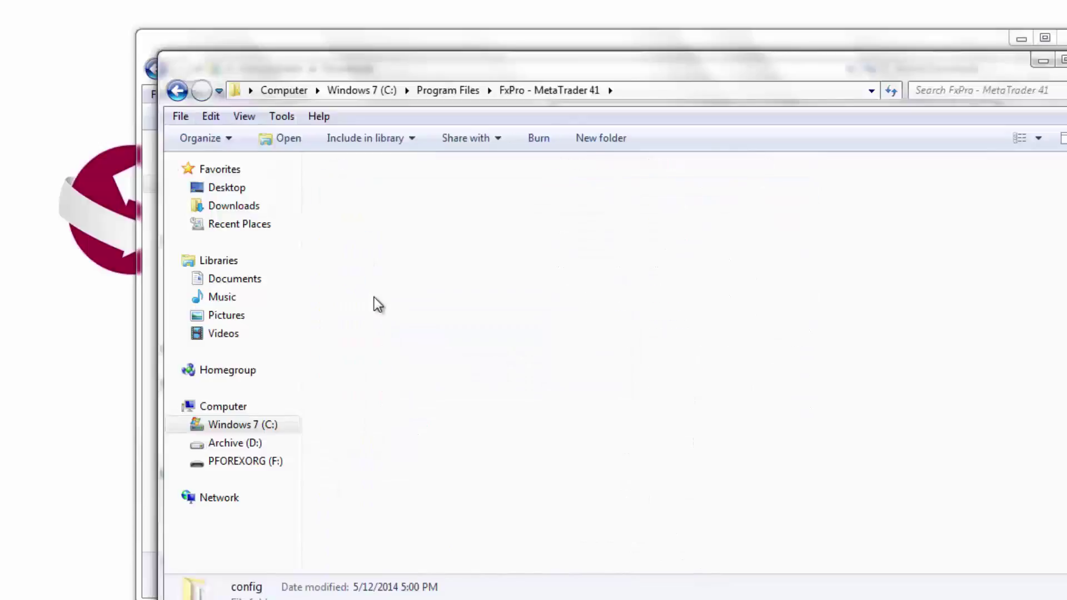
right_click(412, 377)
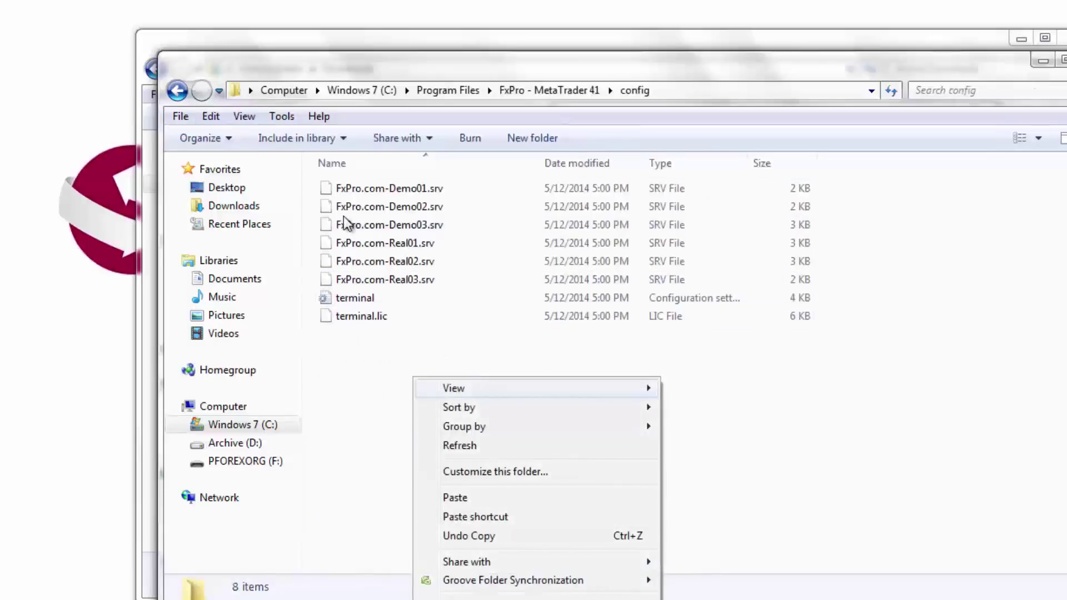
left_click(176, 92)
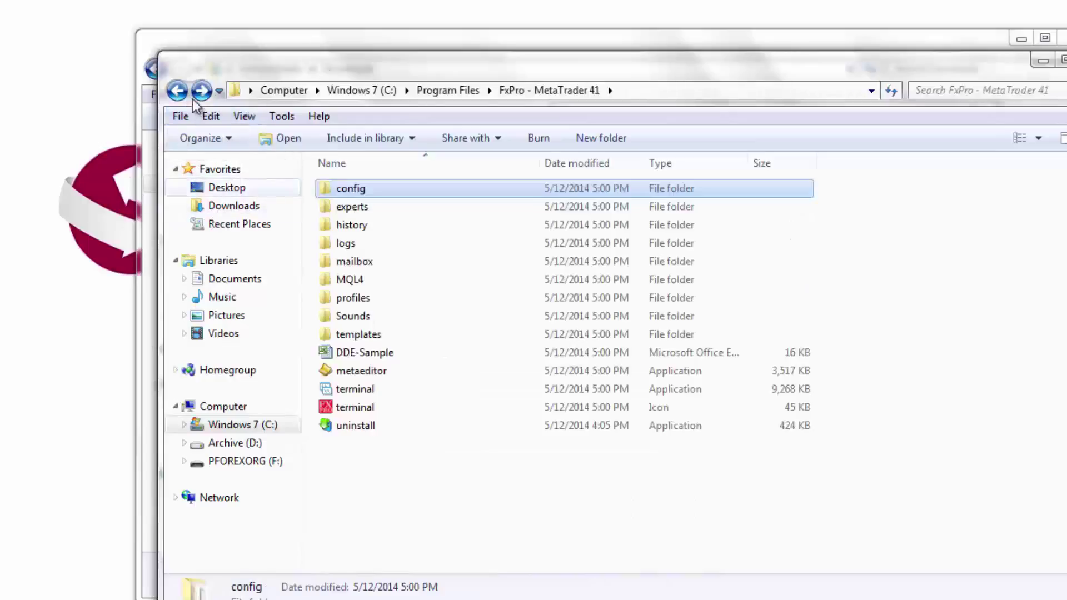
left_click(178, 91)
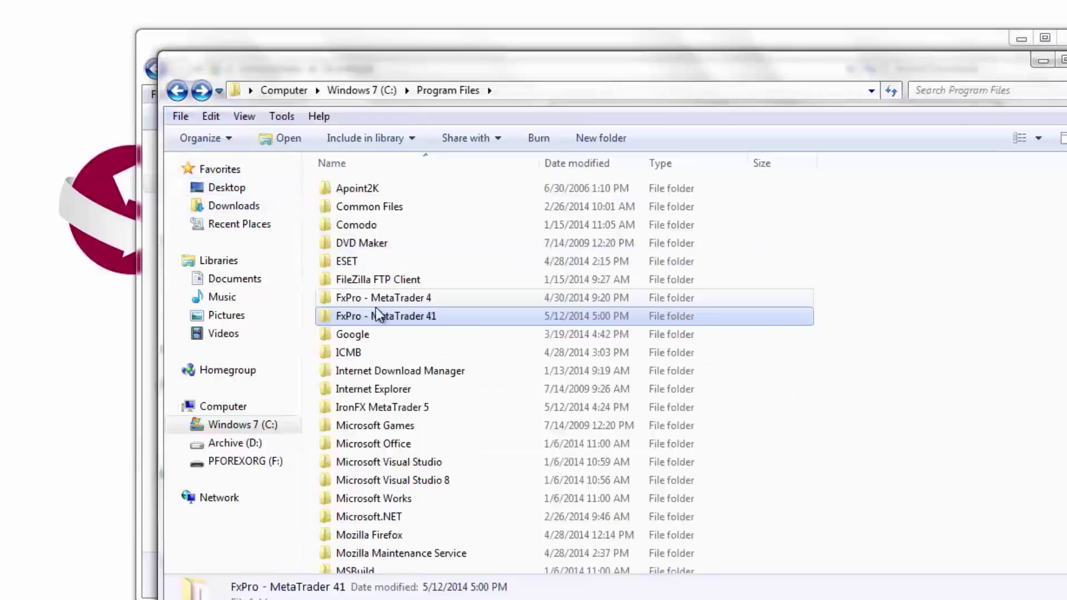
double_click(380, 296)
key("Return")
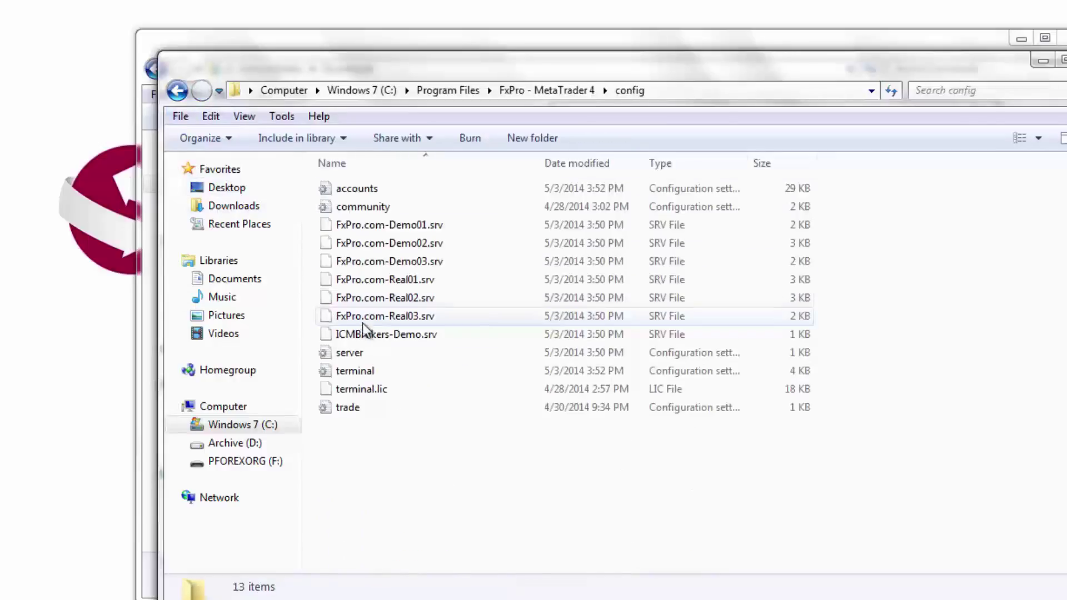
Step: Copy ICMBrokers-Demo.srv from this config folder into the config folder of FxPro - MetaTrader 41
right_click(357, 335)
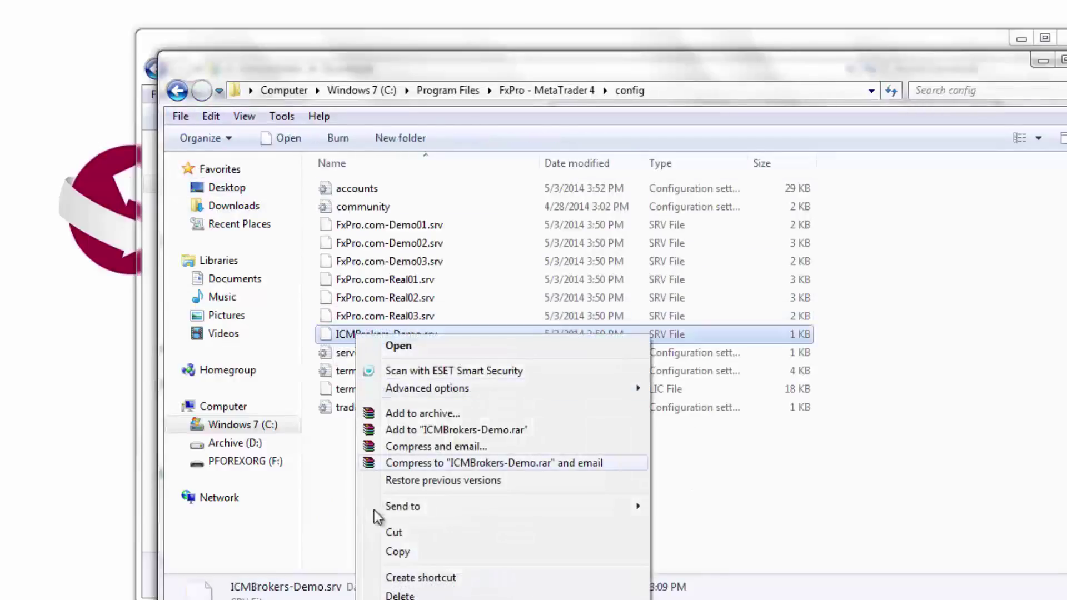
left_click(393, 552)
left_click(177, 91)
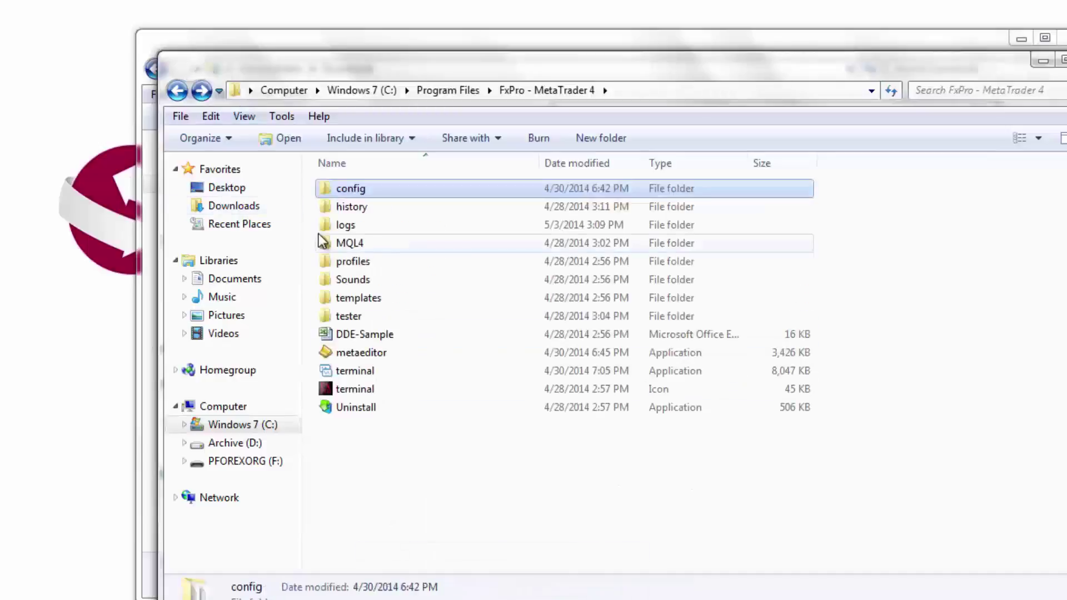
left_click(177, 90)
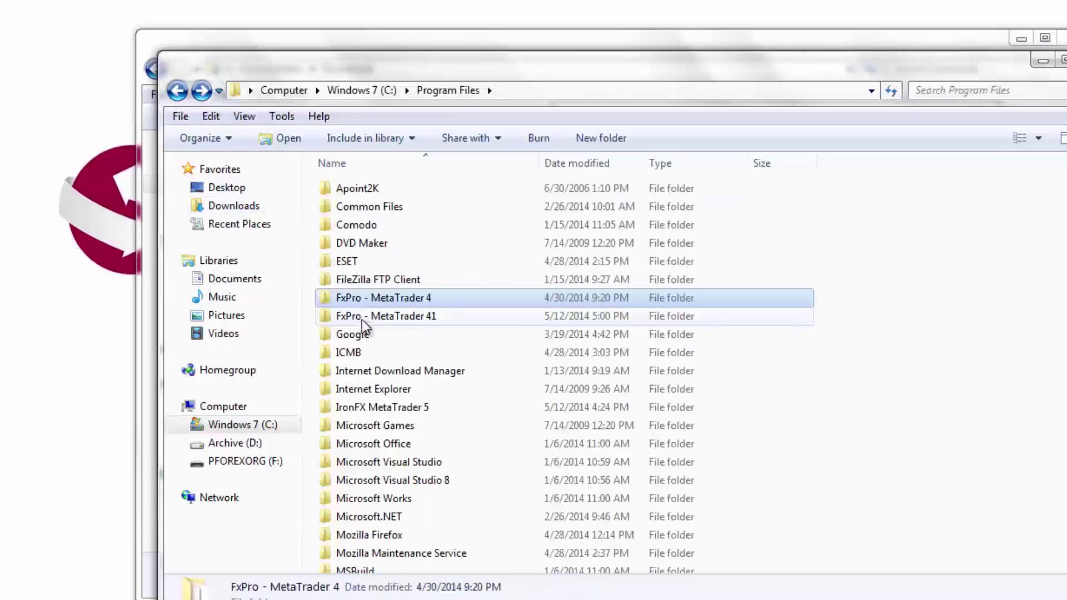
double_click(361, 319)
double_click(347, 189)
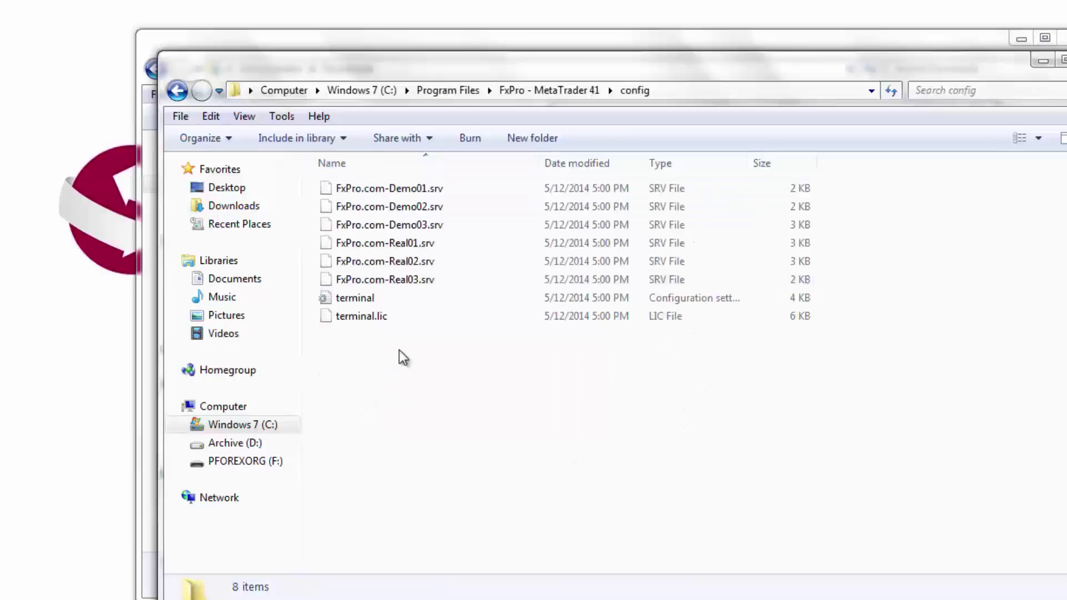
right_click(399, 350)
left_click(444, 471)
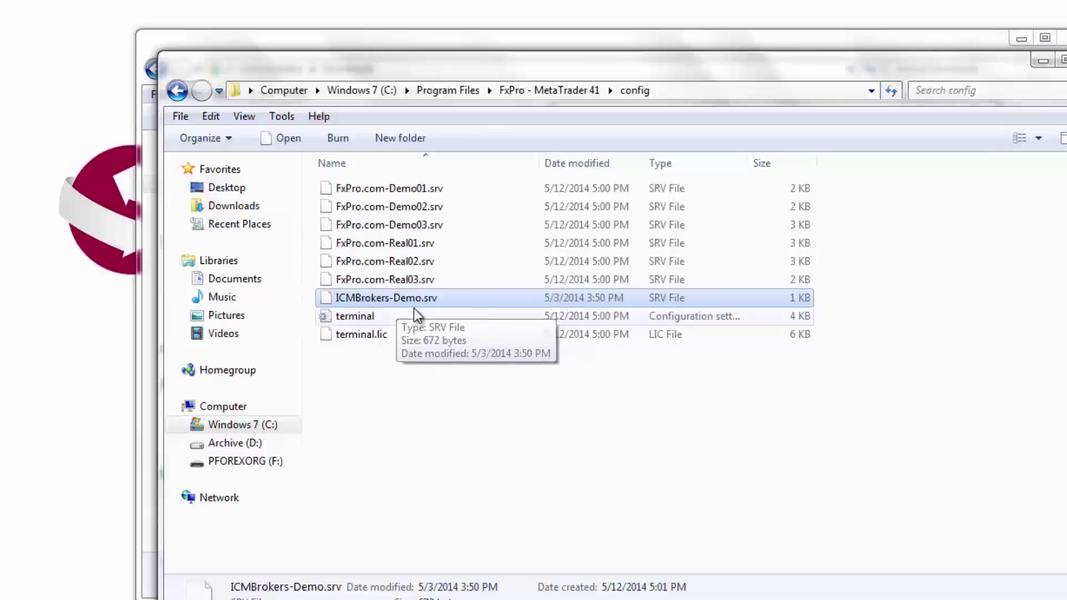
Step: Minimize the folder window, finish the FxPro - MetaTrader 4 setup, and launch IronFX MetaTrader 5 from the desktop
left_click(1040, 61)
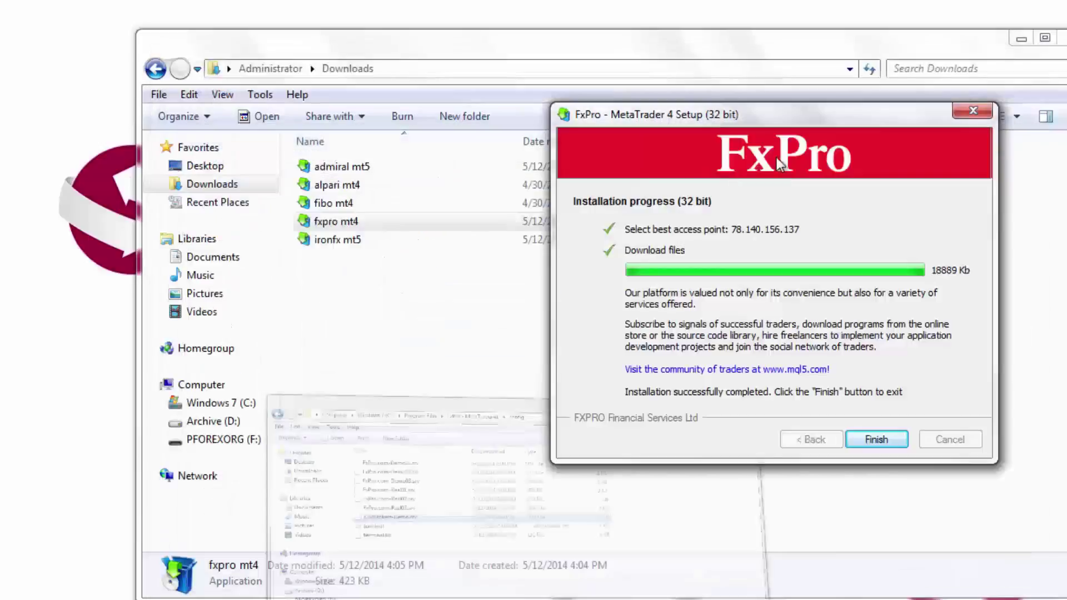
left_click(876, 440)
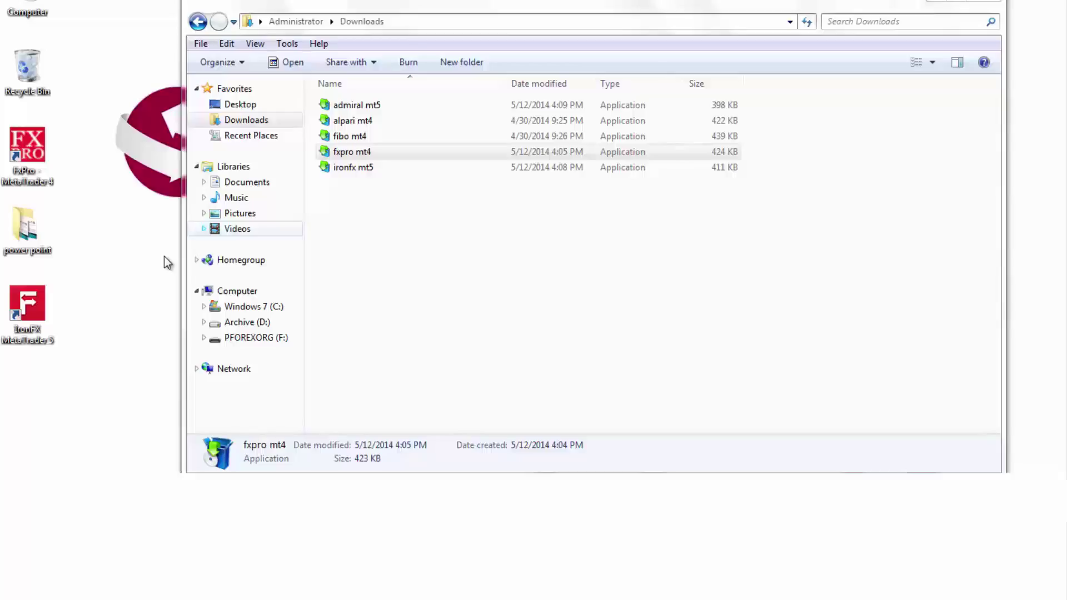
double_click(27, 304)
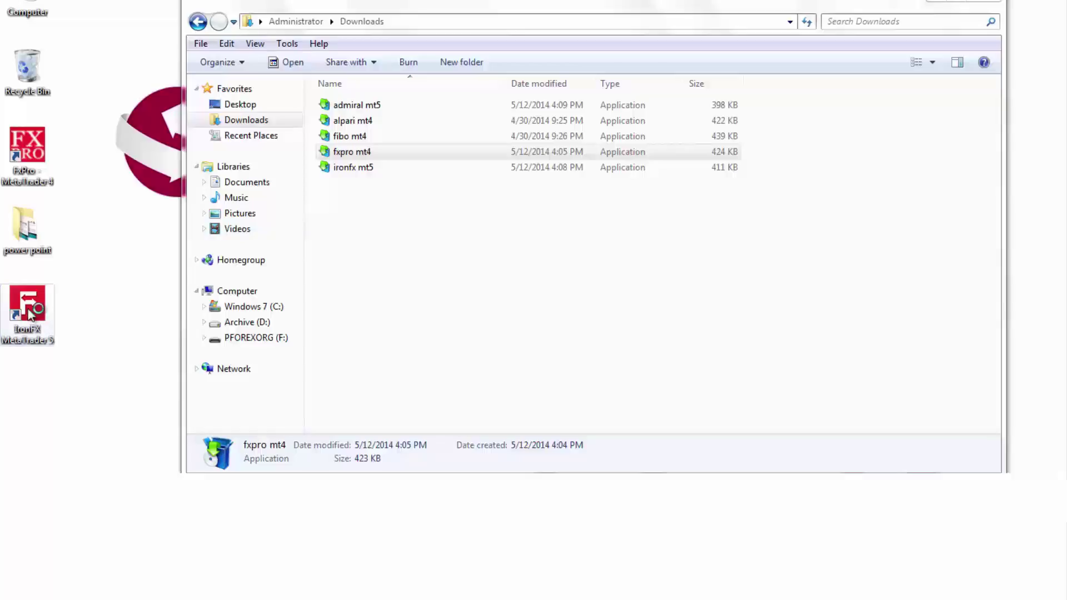
Step: View the file location of the IronFX MetaTrader 5 desktop shortcut from its properties, and close both windows
right_click(30, 314)
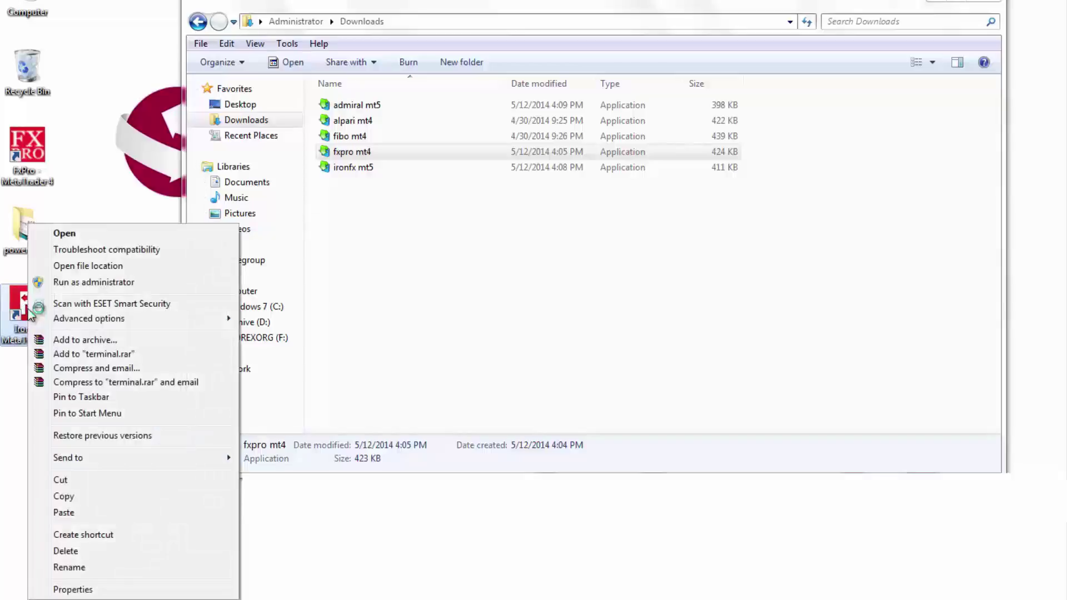
left_click(107, 591)
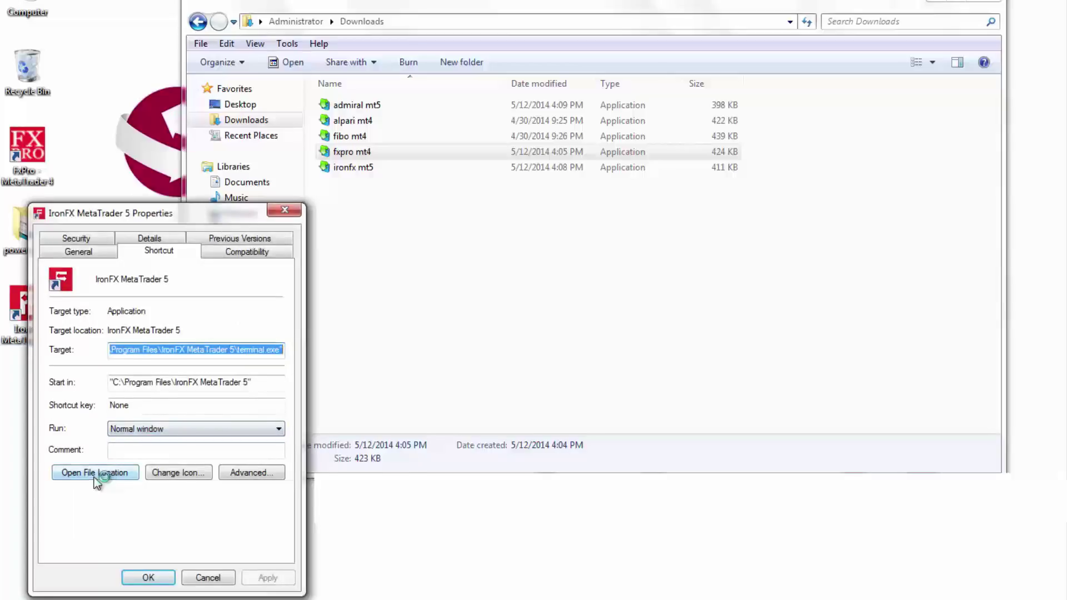
left_click(96, 473)
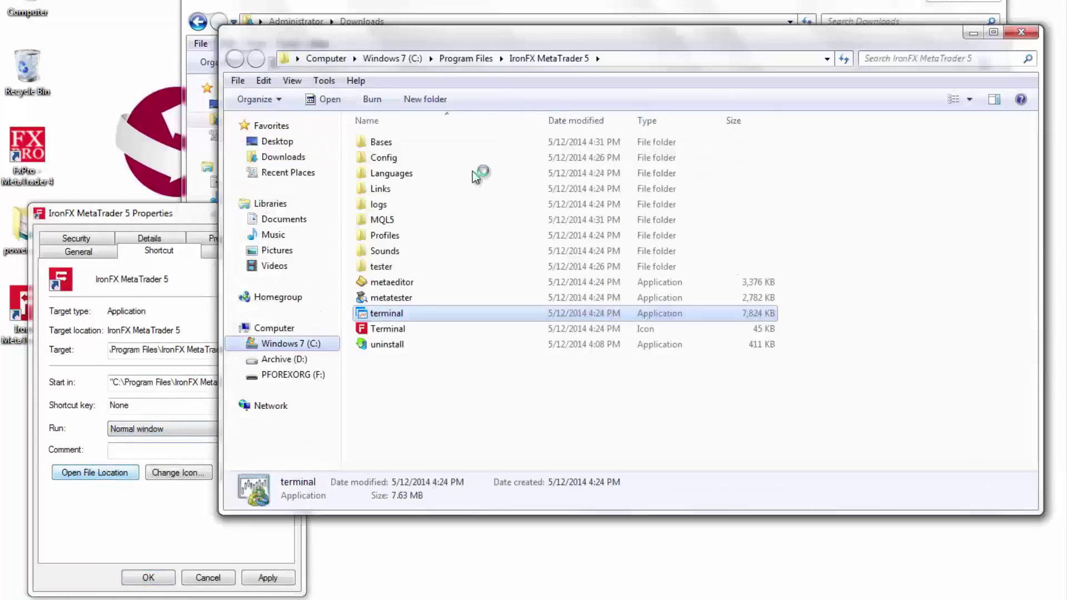
left_click(167, 216)
left_click(291, 214)
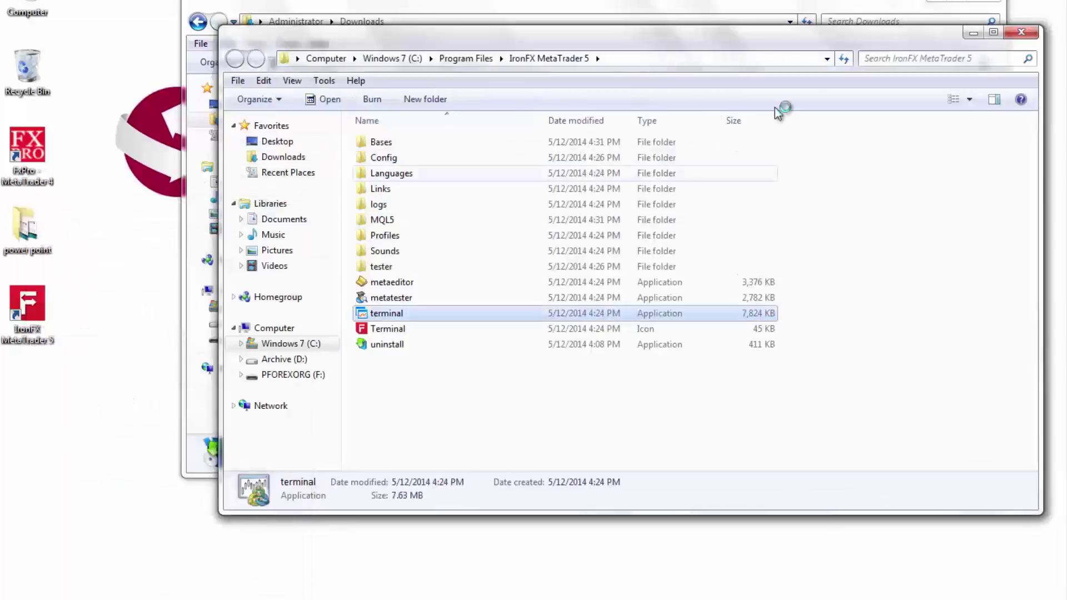
left_click(1021, 31)
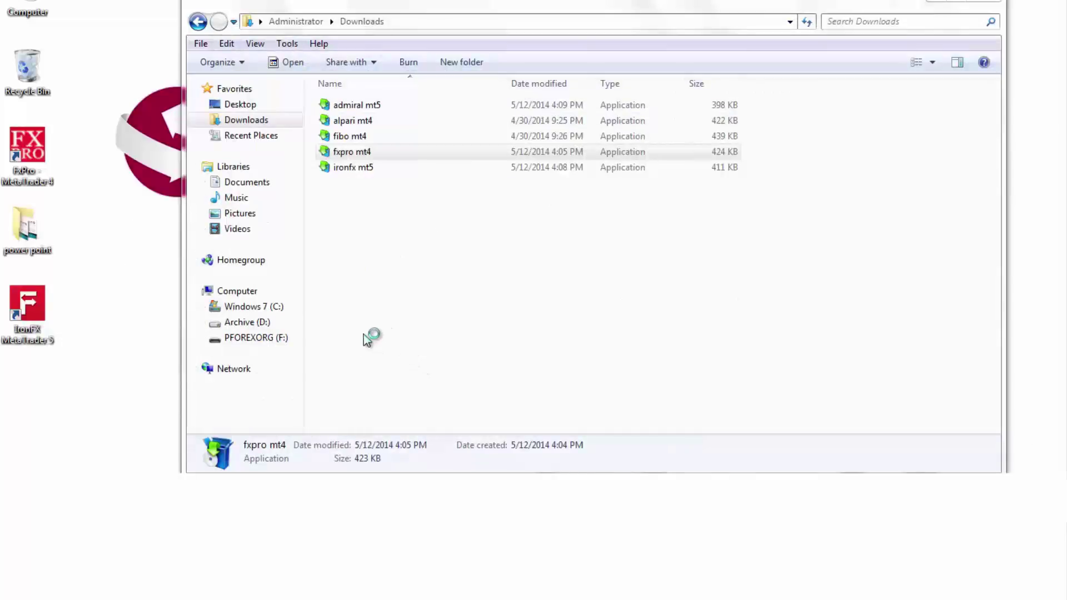
Step: Launch IronFX MetaTrader 5 from the desktop, and cancel the account-opening and login dialogs of the FxPro - MetaTrader 4 terminal
double_click(38, 315)
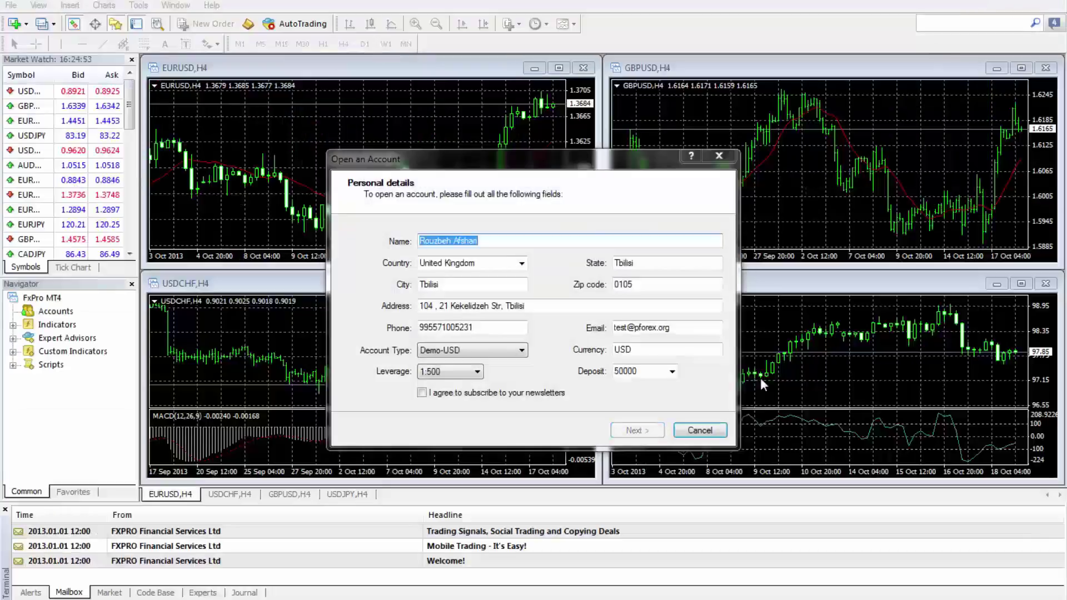
left_click(717, 431)
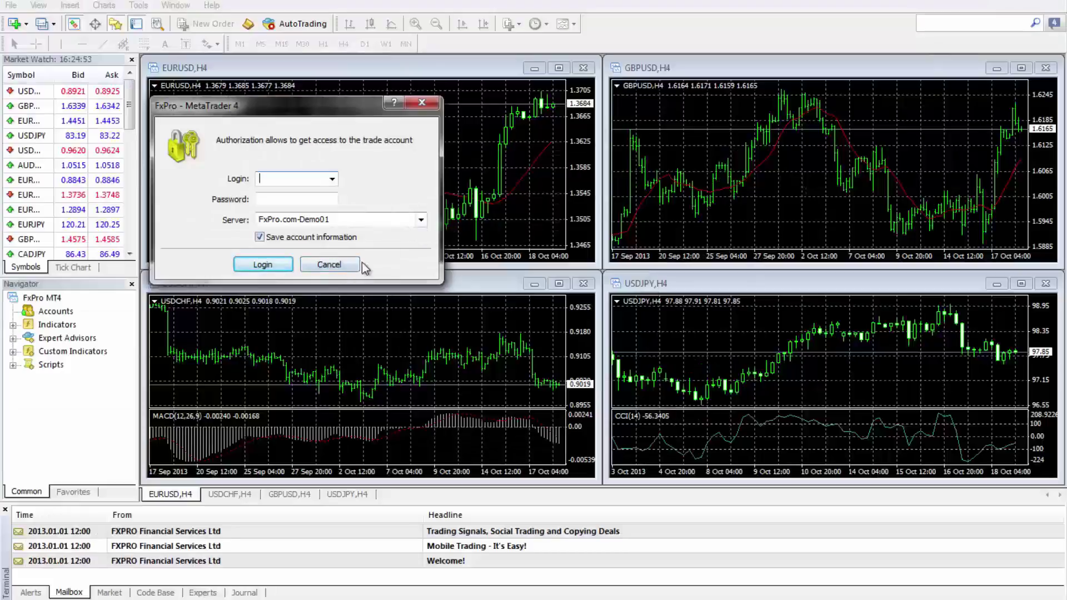
left_click(333, 266)
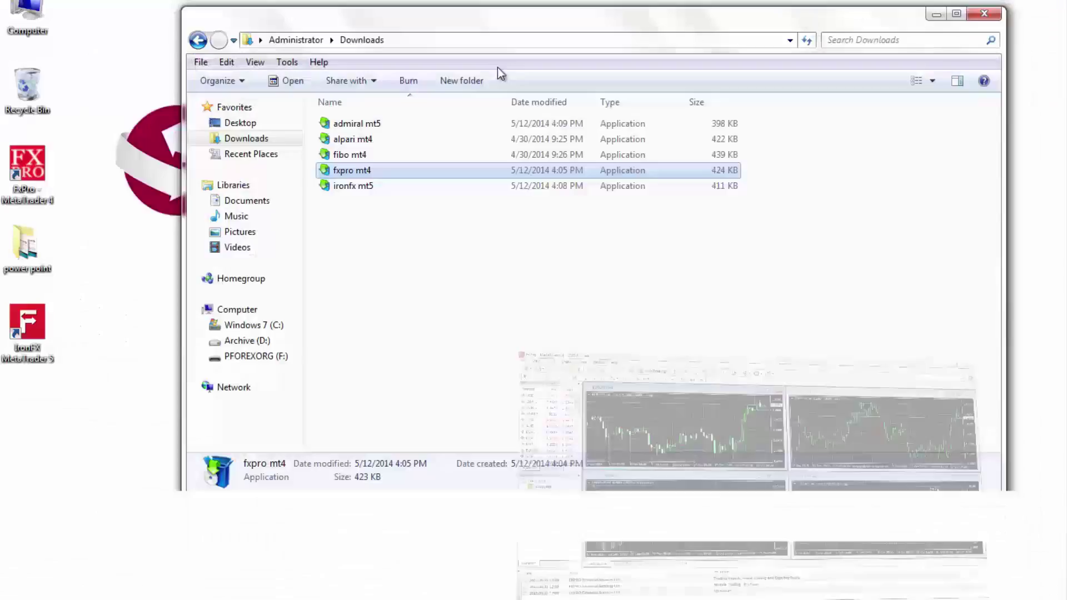
left_click(38, 175)
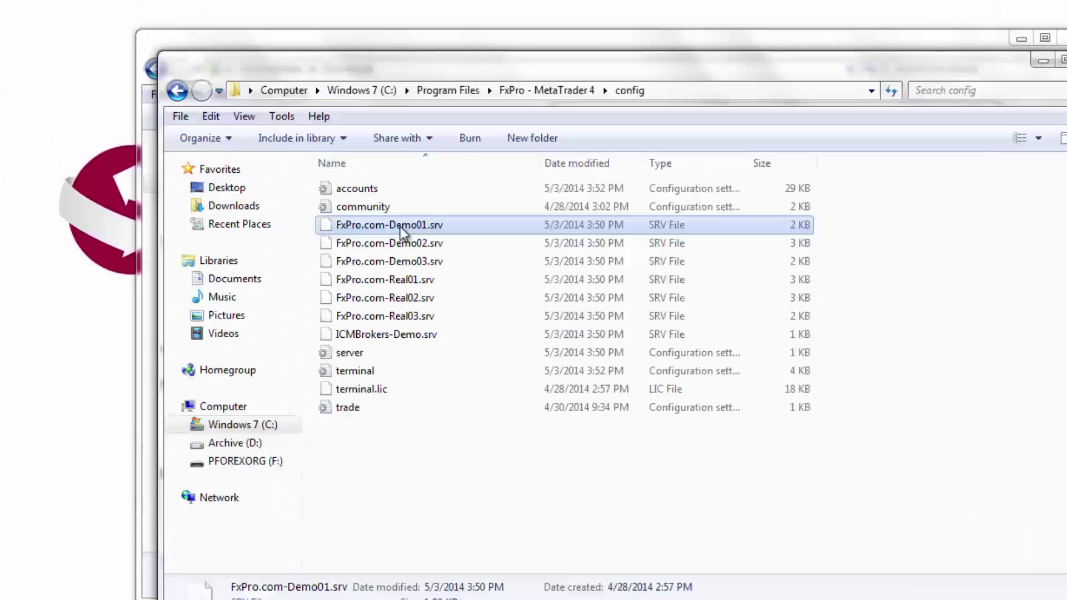
right_click(400, 227)
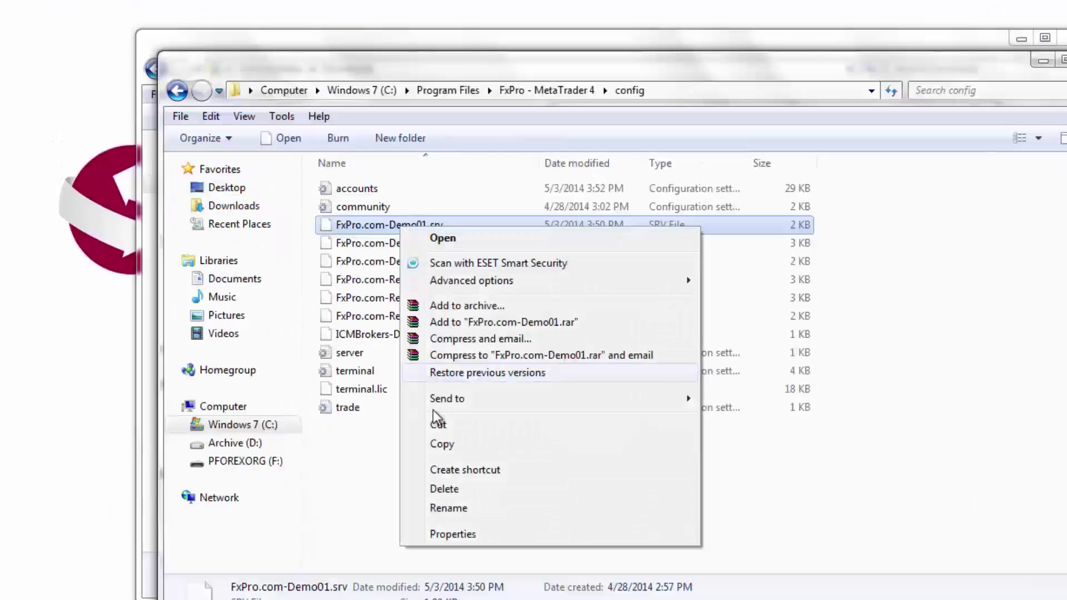
left_click(442, 445)
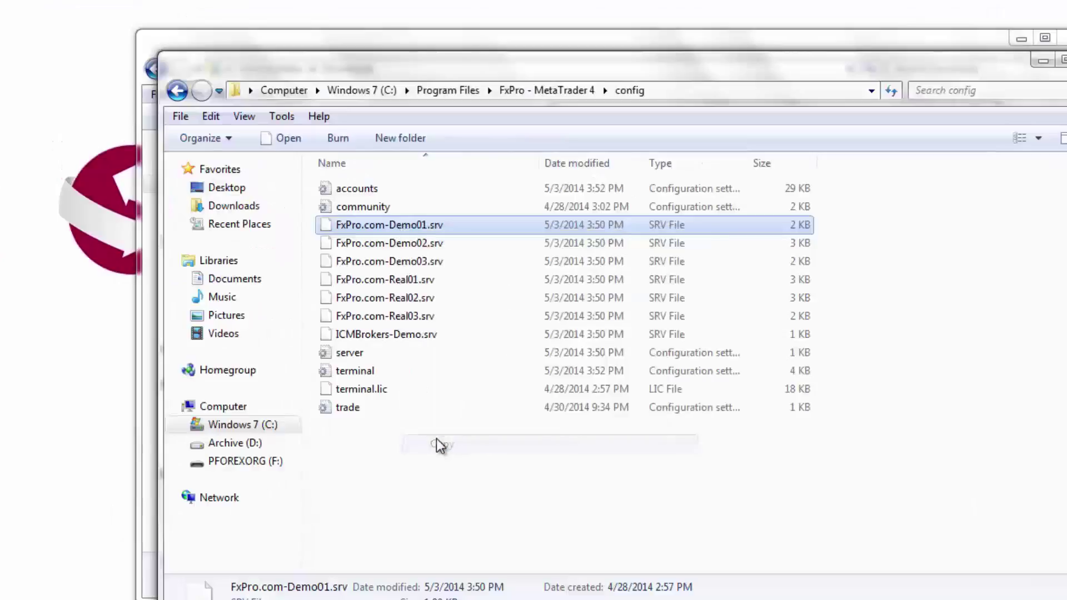
left_click(178, 91)
left_click(178, 91)
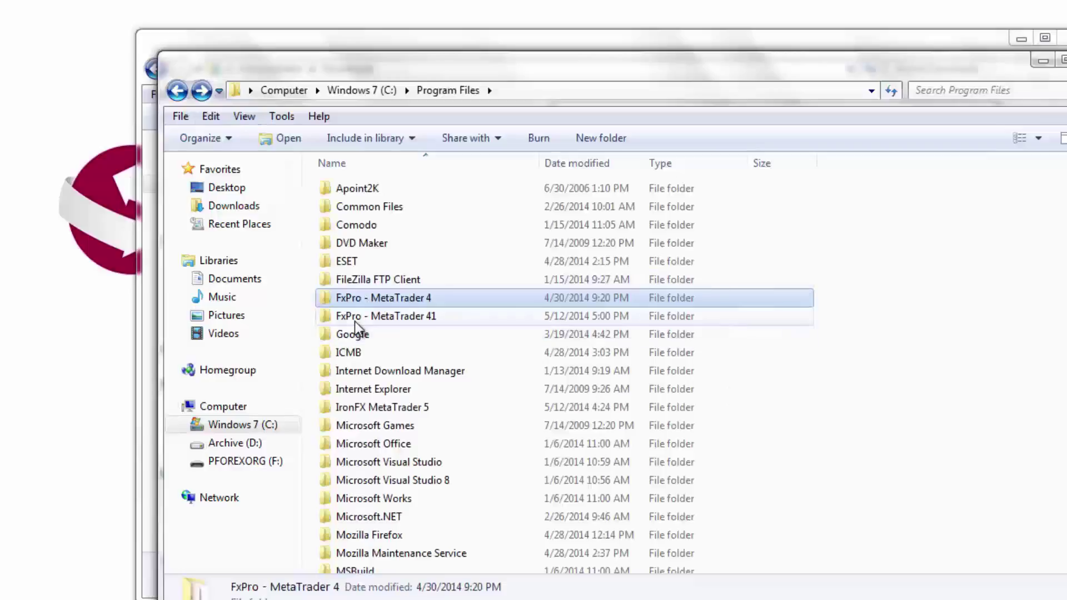
double_click(382, 319)
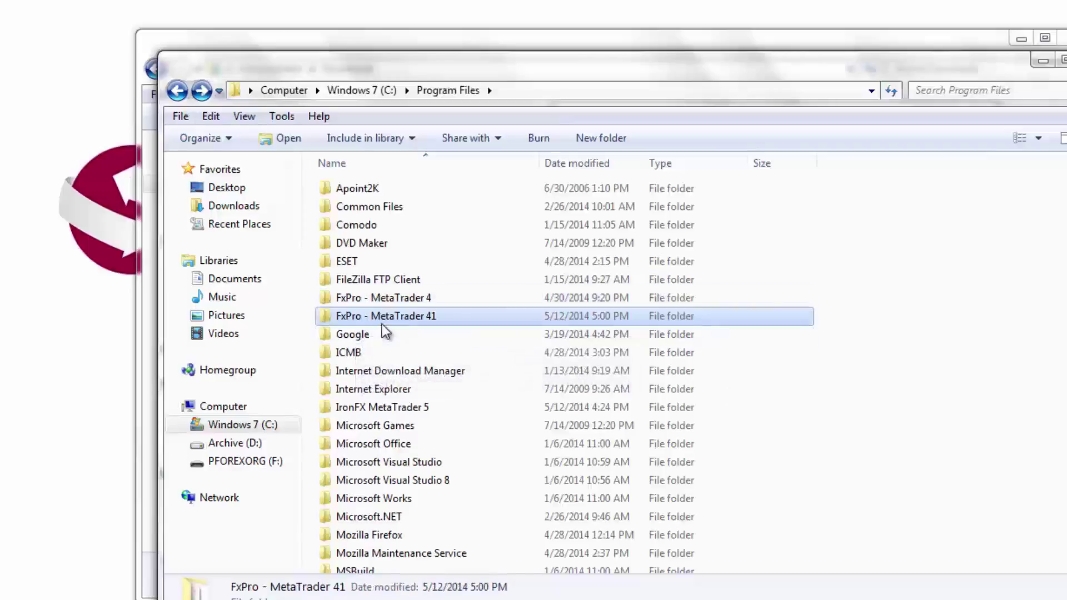
left_click(346, 189)
double_click(346, 189)
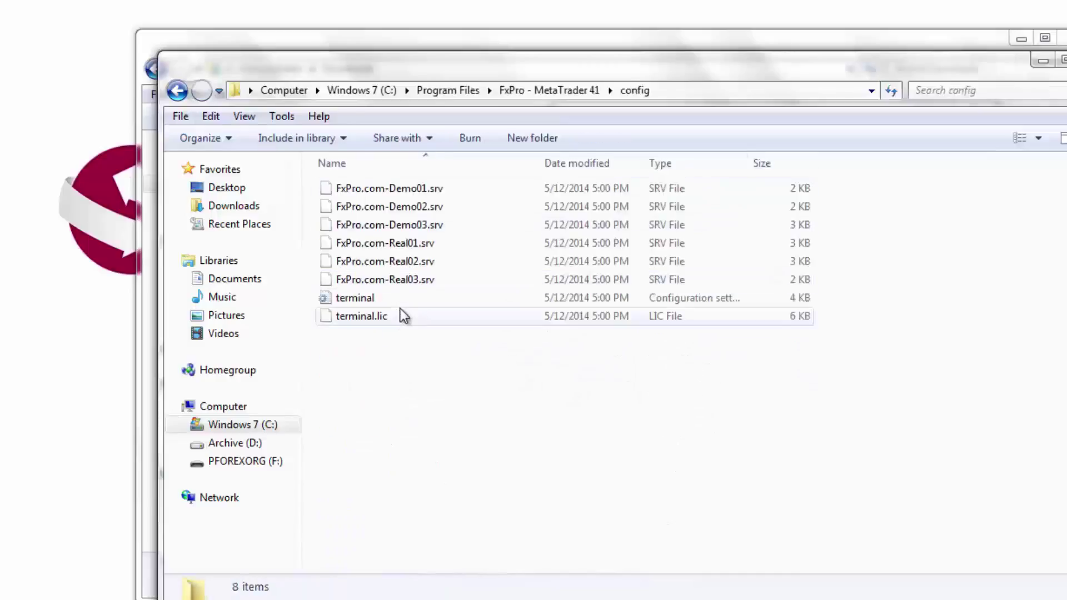
right_click(412, 377)
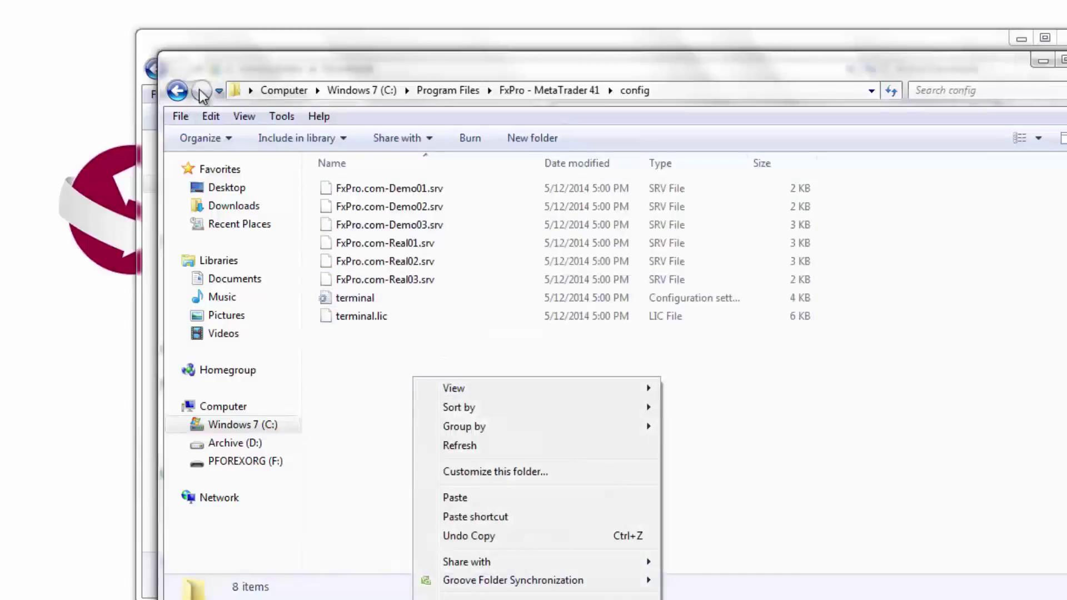
left_click(178, 92)
left_click(177, 91)
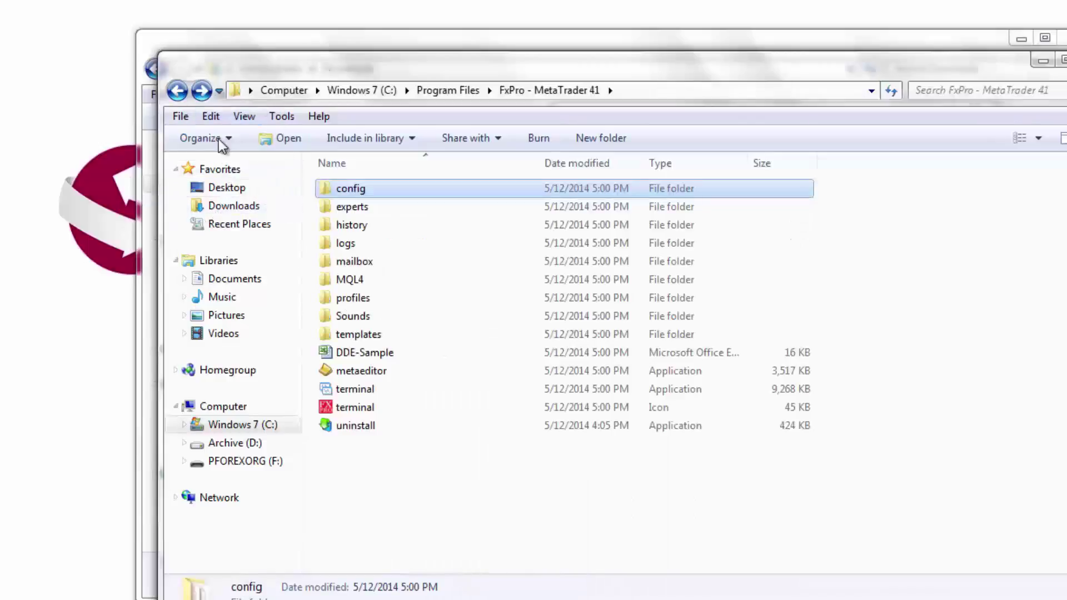
left_click(181, 92)
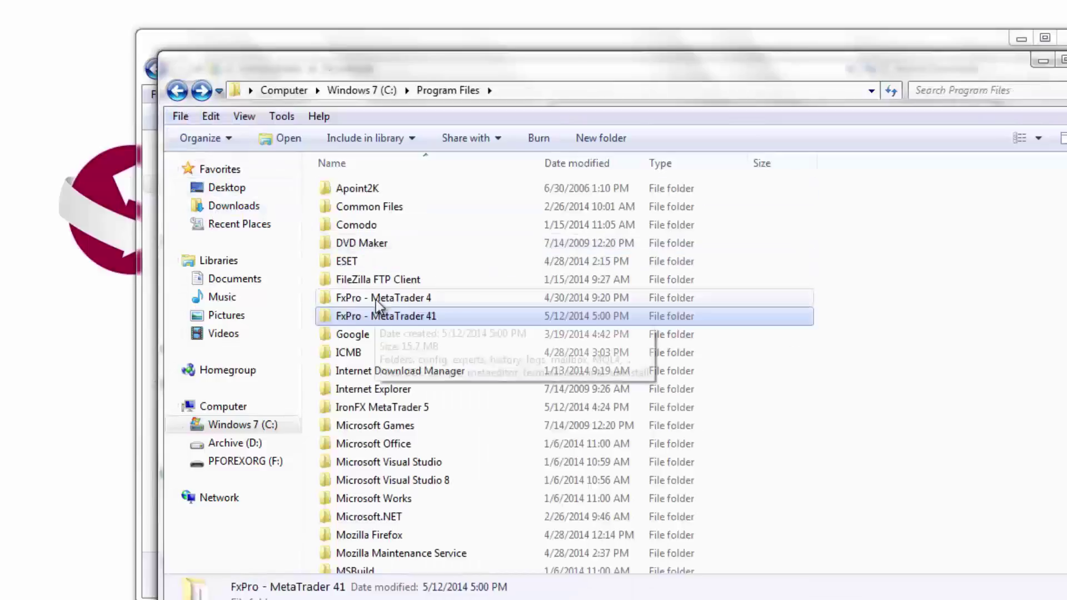
Step: Copy ICMBrokers-Demo.srv from the FxPro - MetaTrader 4 config folder and paste it into the FxPro - MetaTrader 41 config folder
double_click(378, 298)
double_click(355, 191)
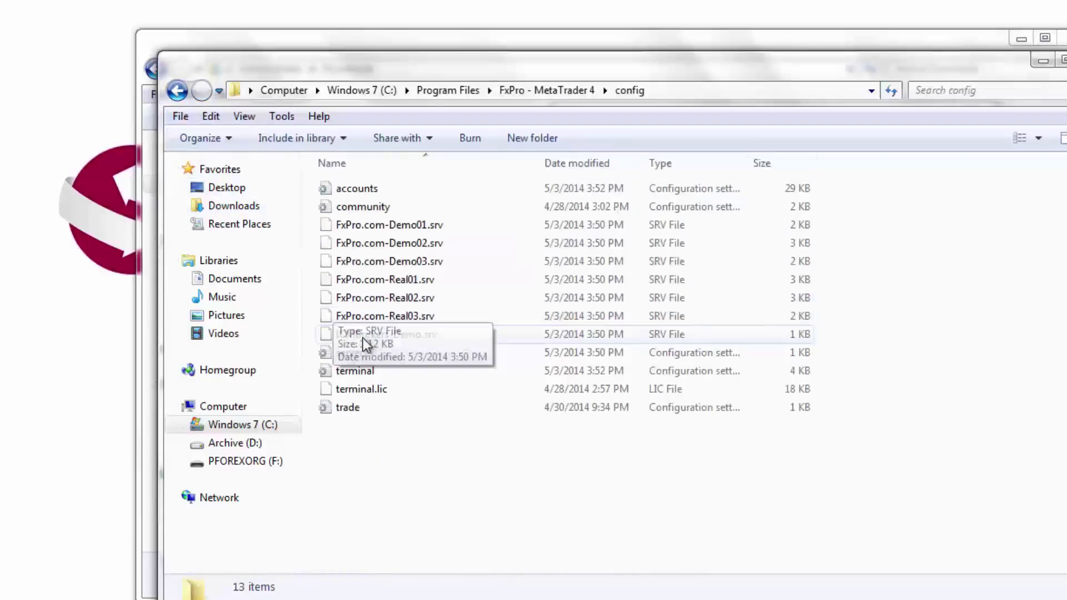
left_click(355, 335)
right_click(356, 334)
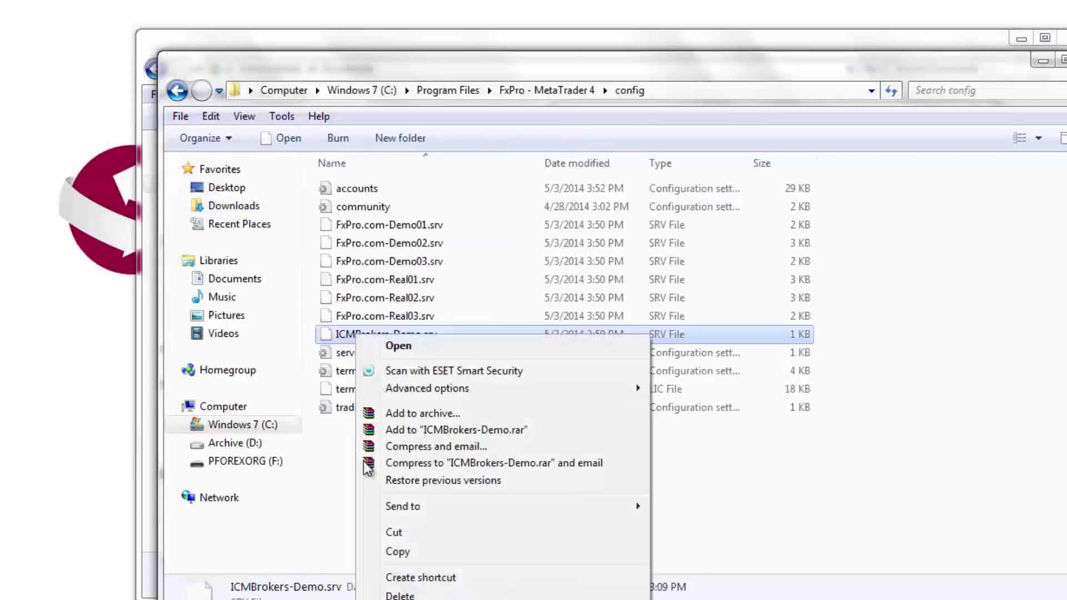
left_click(397, 552)
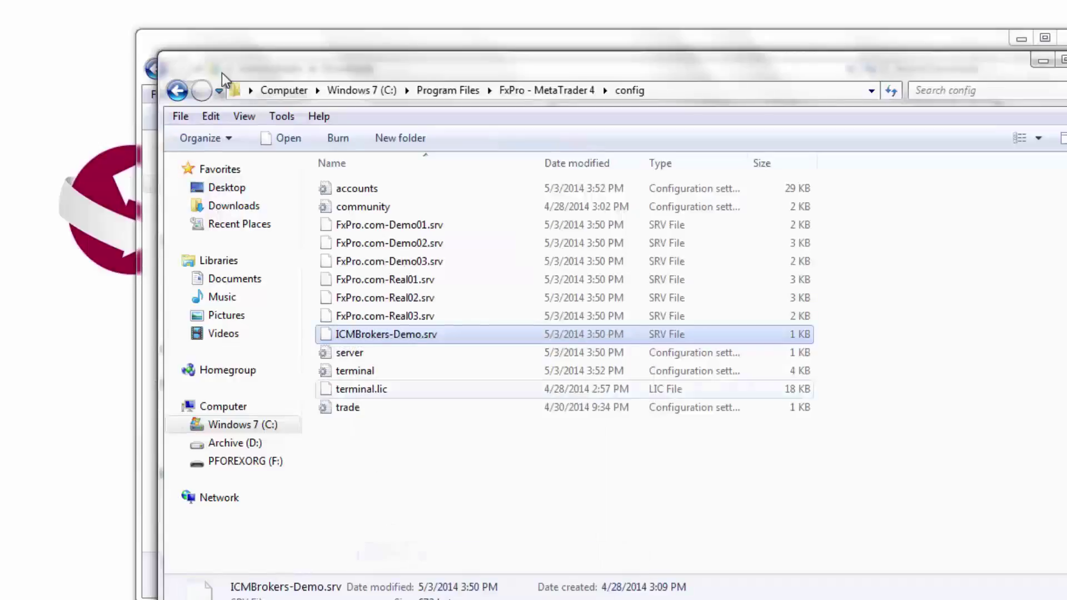
left_click(178, 91)
left_click(177, 91)
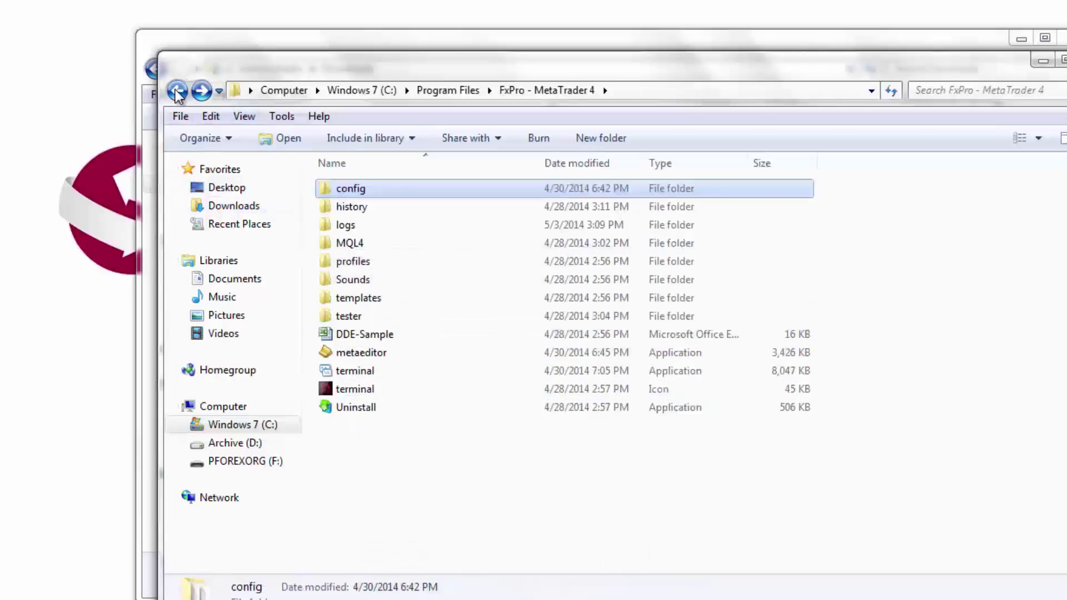
double_click(362, 322)
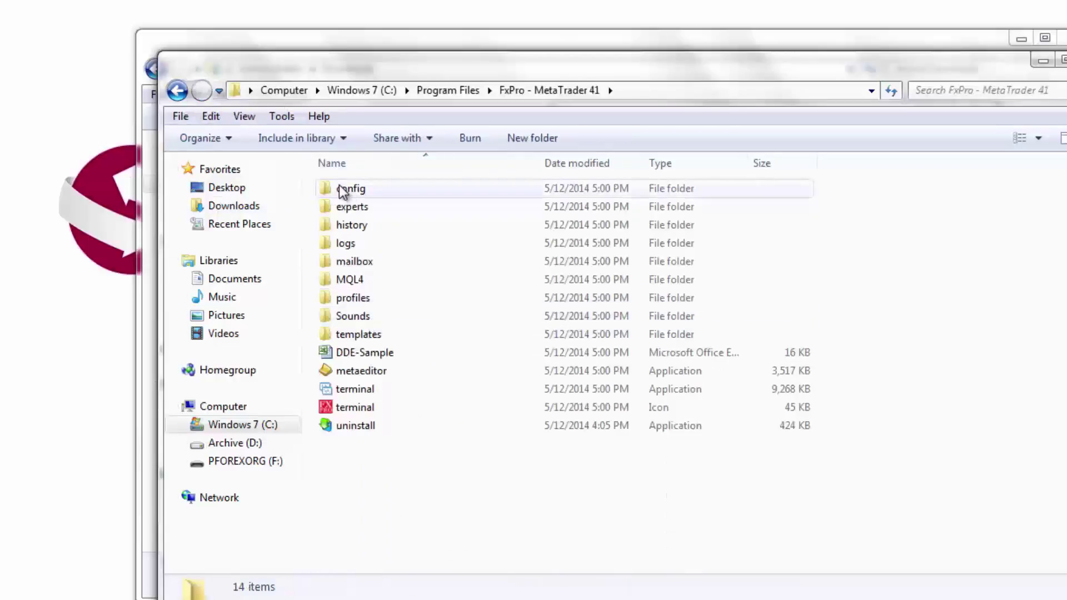
double_click(342, 187)
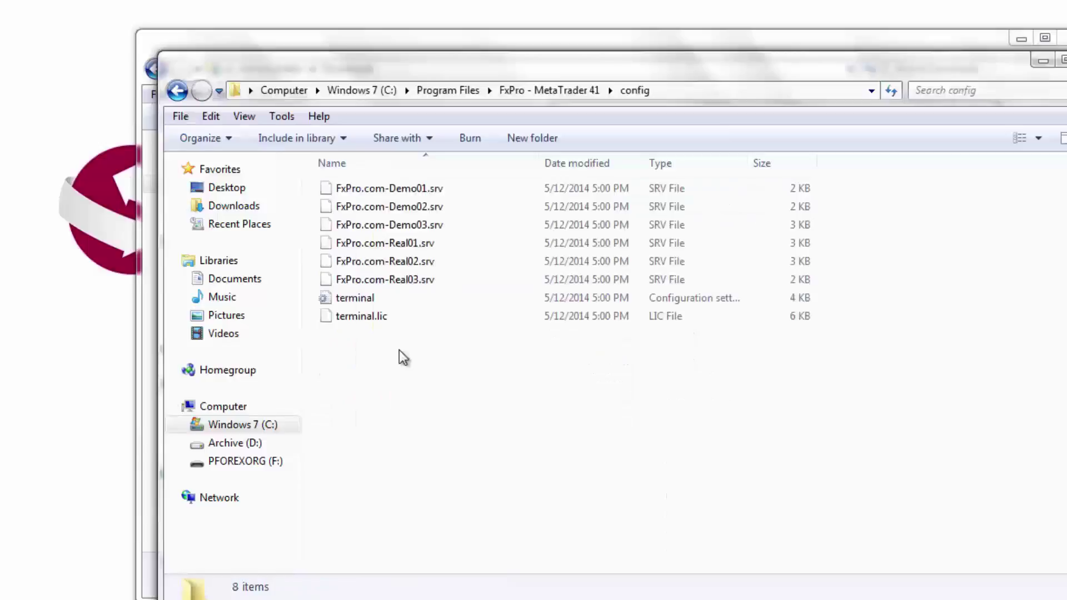
right_click(399, 350)
left_click(444, 469)
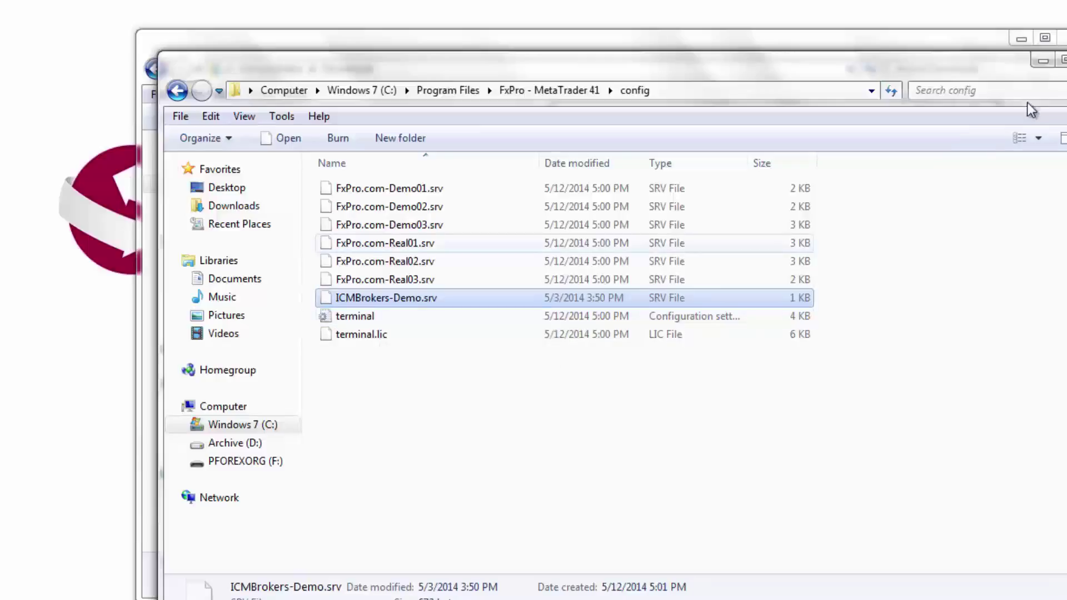
Step: Finish the FxPro - MetaTrader 4 setup and launch IronFX MetaTrader 5 from its desktop shortcut
left_click(1040, 60)
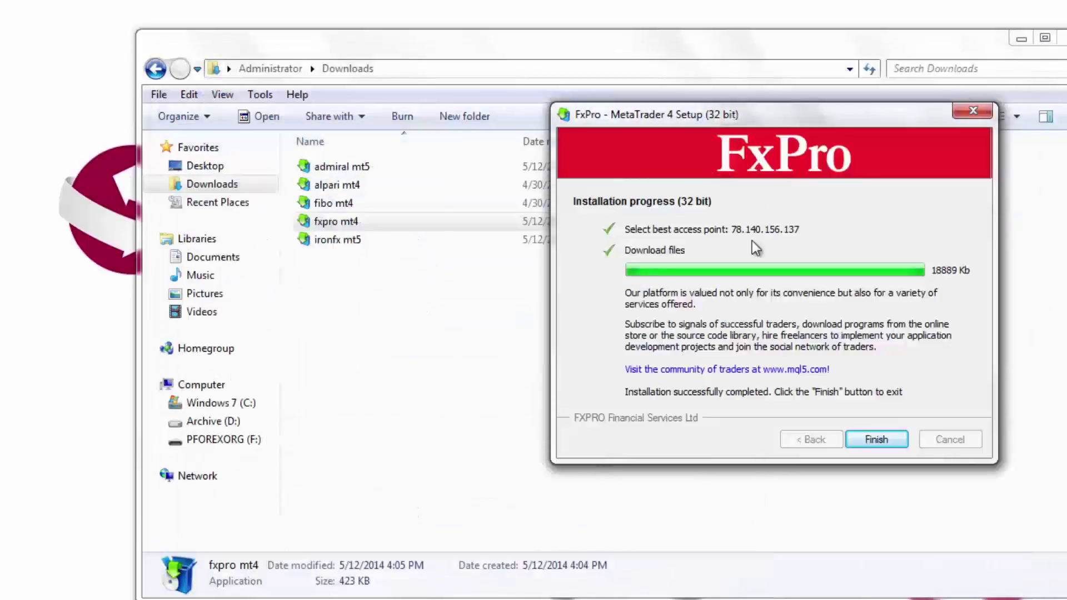
left_click(875, 438)
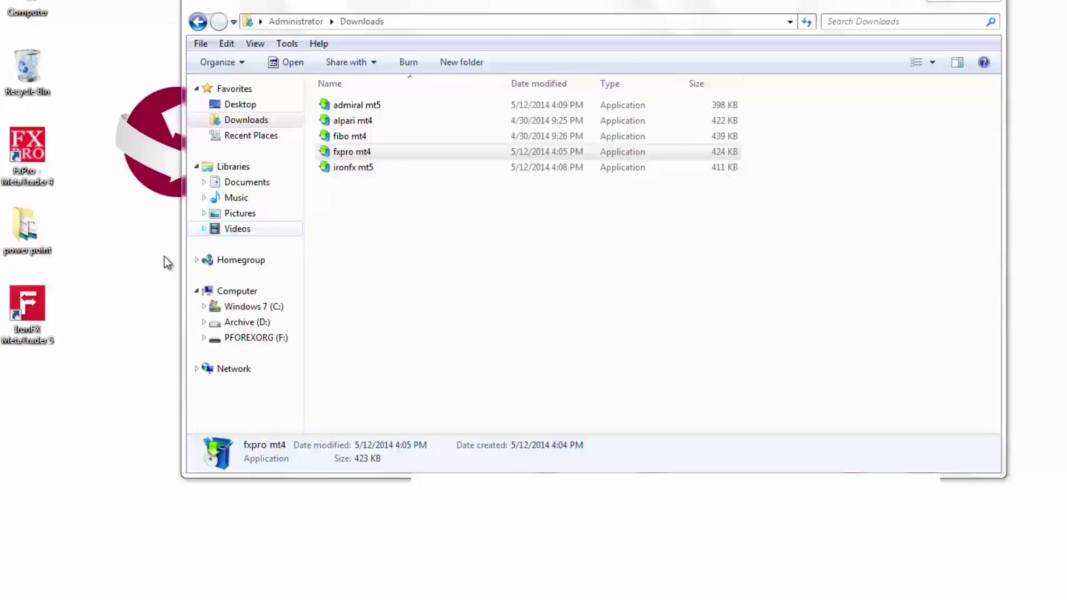
double_click(29, 312)
Step: View the IronFX MetaTrader 5 shortcut's file location through its properties, and close the properties and folder windows
right_click(31, 315)
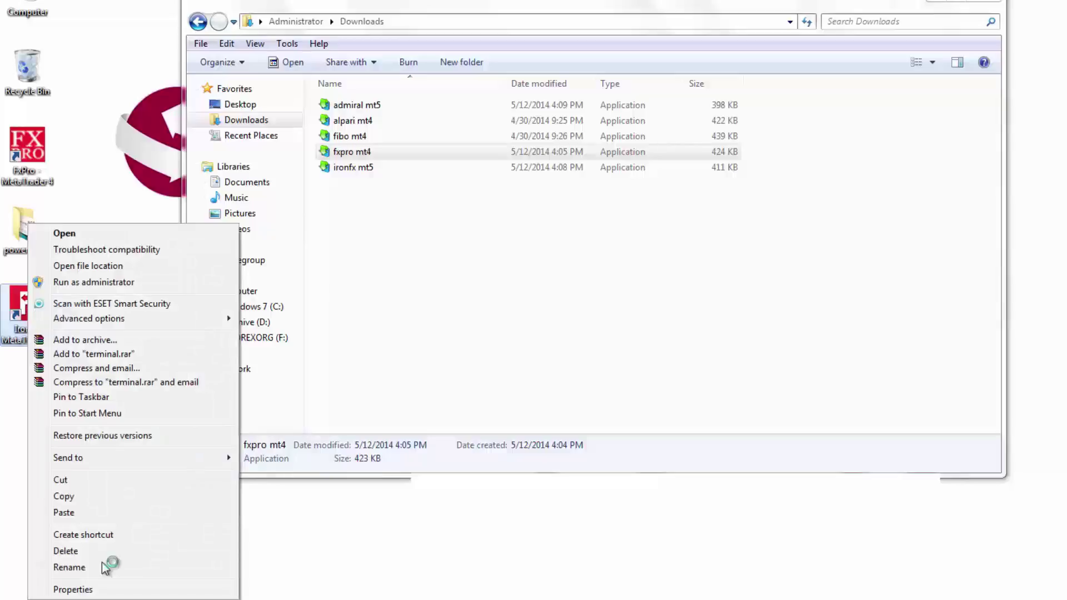
left_click(109, 591)
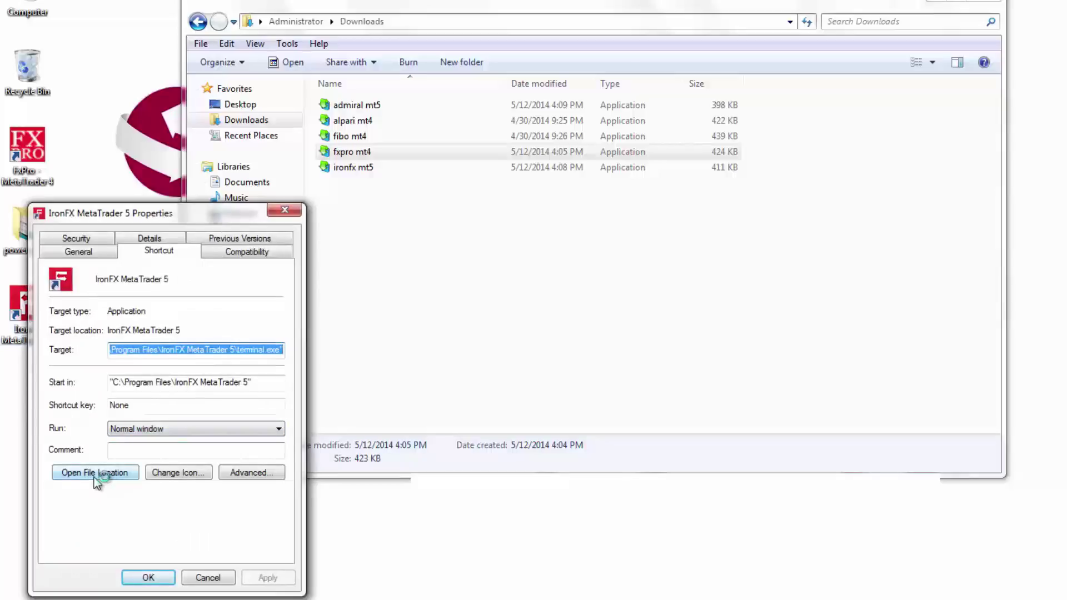
left_click(95, 478)
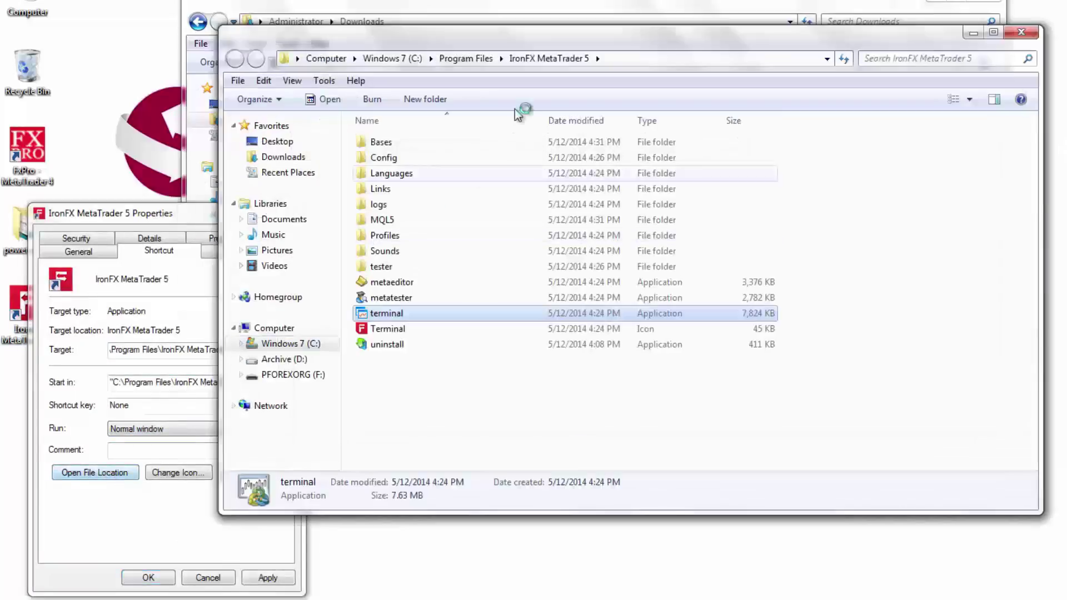
left_click(175, 217)
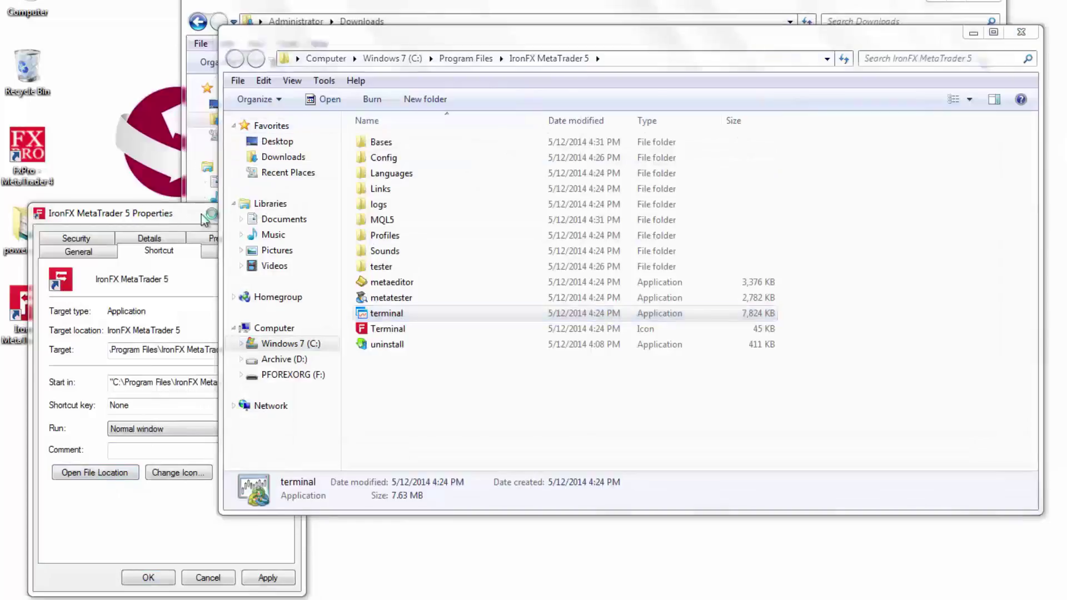
left_click(284, 213)
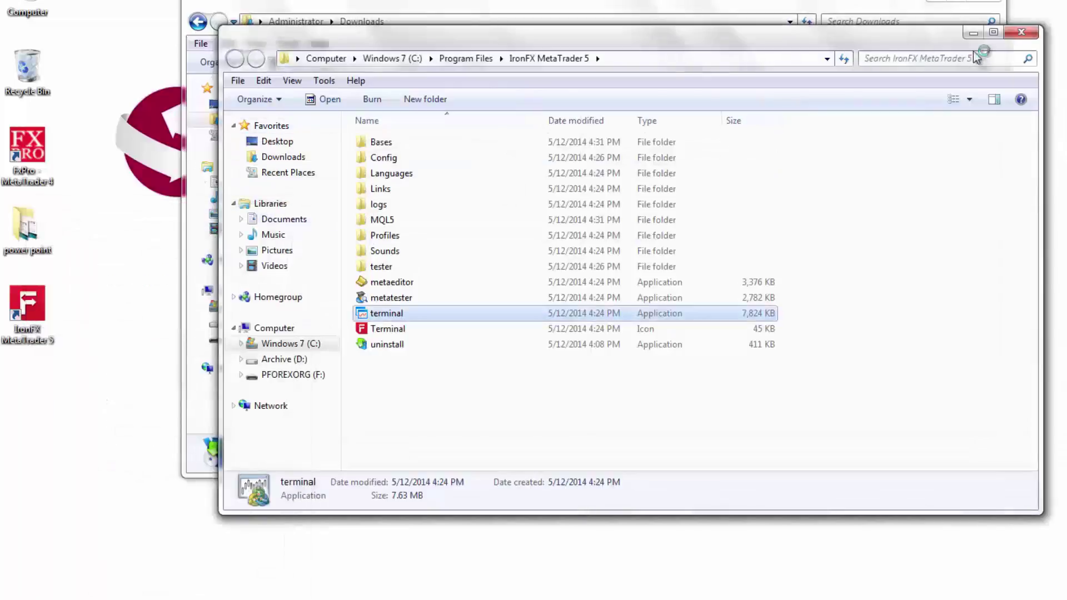
left_click(1034, 34)
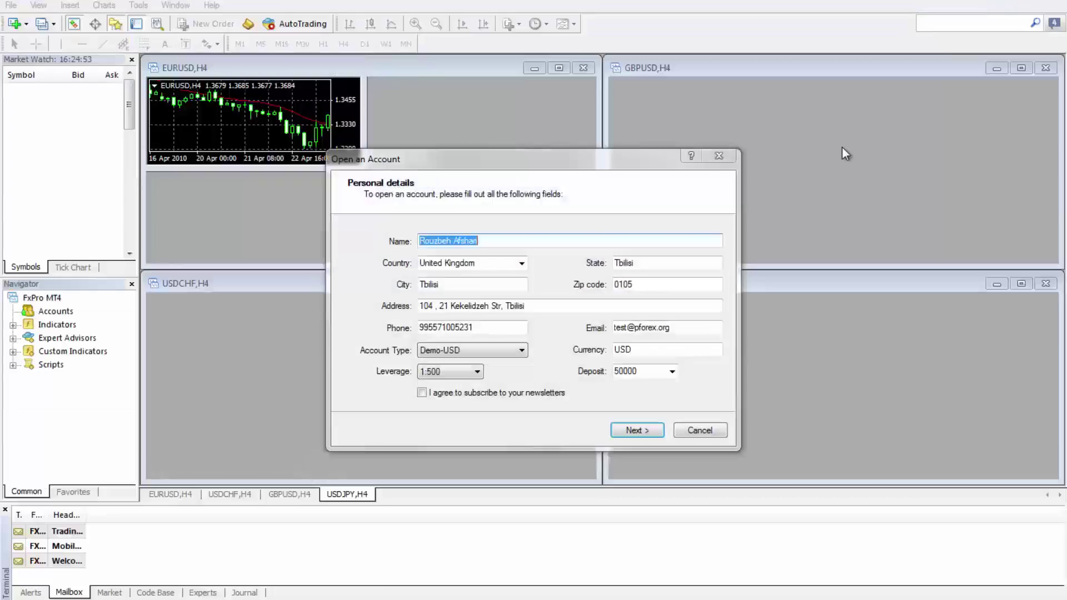
Step: Dismiss the account-opening and login dialogs without signing in, and select the FxPro - MetaTrader 4 desktop shortcut
left_click(717, 433)
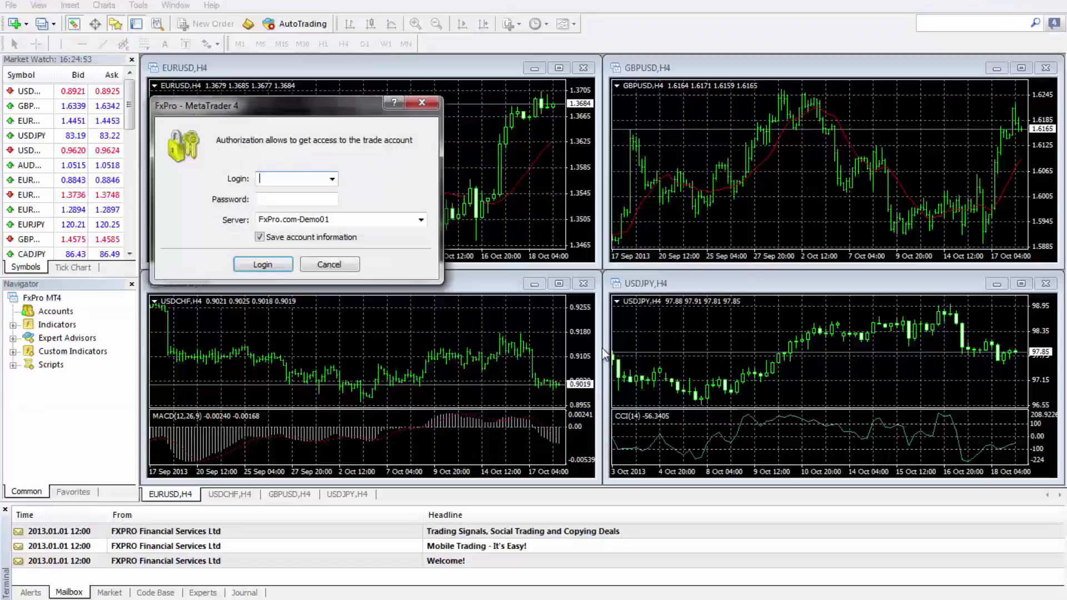
left_click(332, 266)
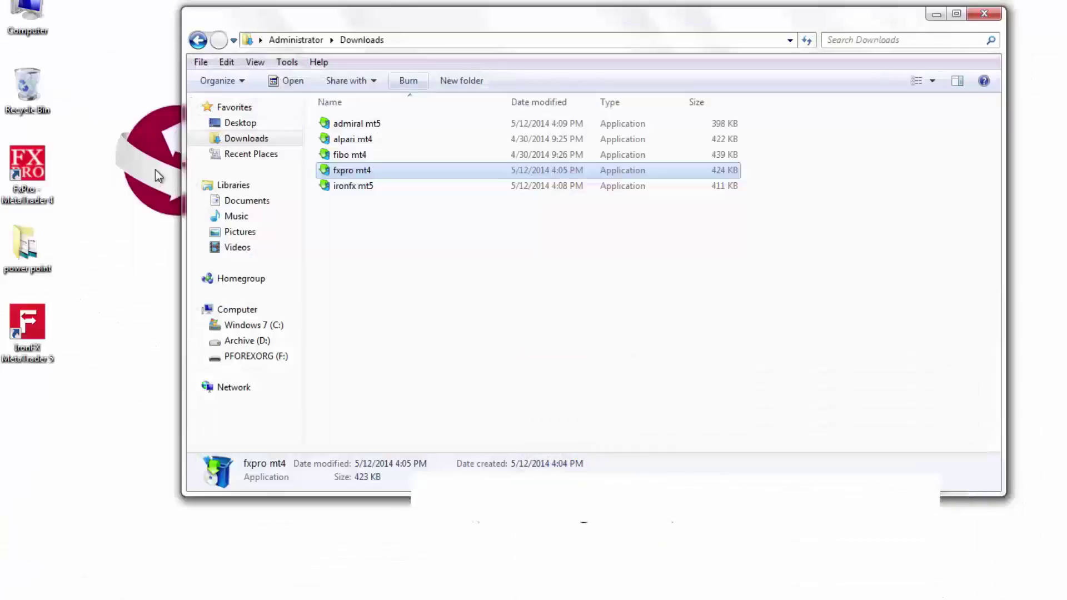
left_click(38, 176)
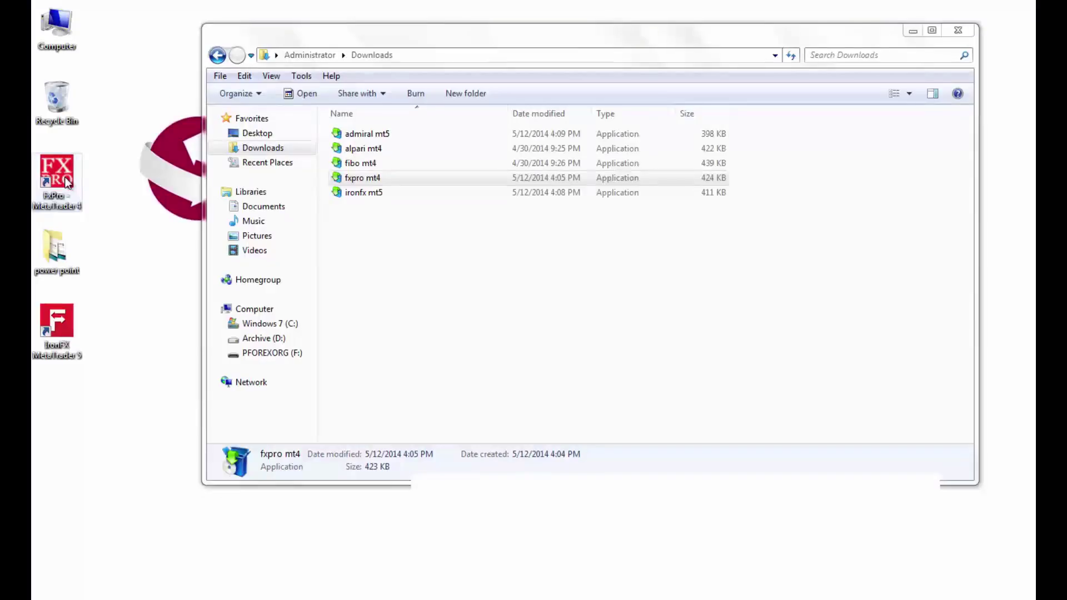
Step: Change the FxPro - MetaTrader 4 desktop shortcut's target and start-in folders to C:\Program Files\FxPro - MetaTrader 4 and save the properties
right_click(66, 182)
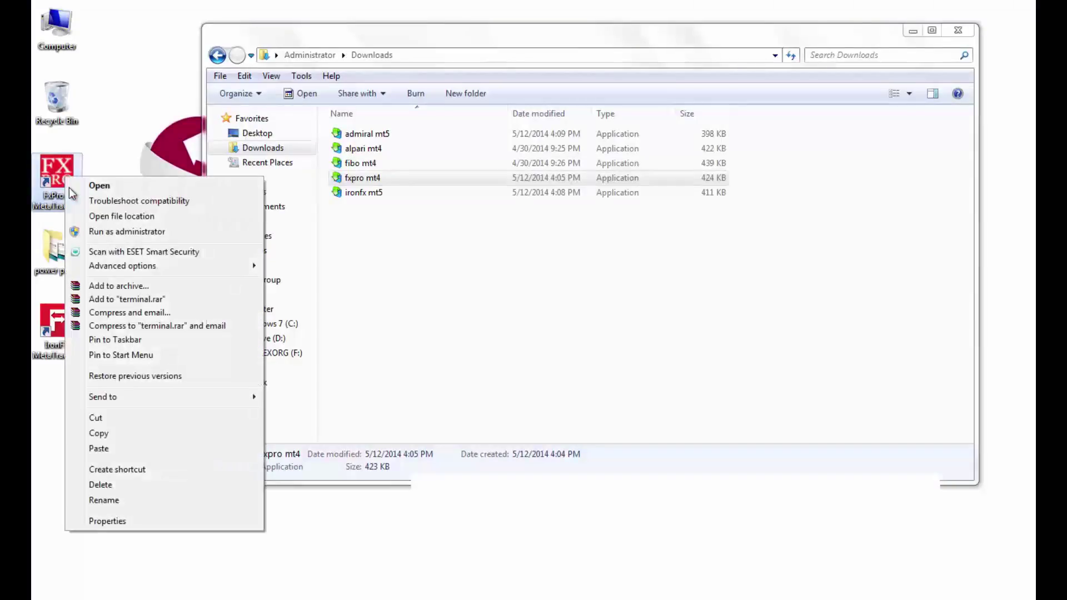
left_click(95, 521)
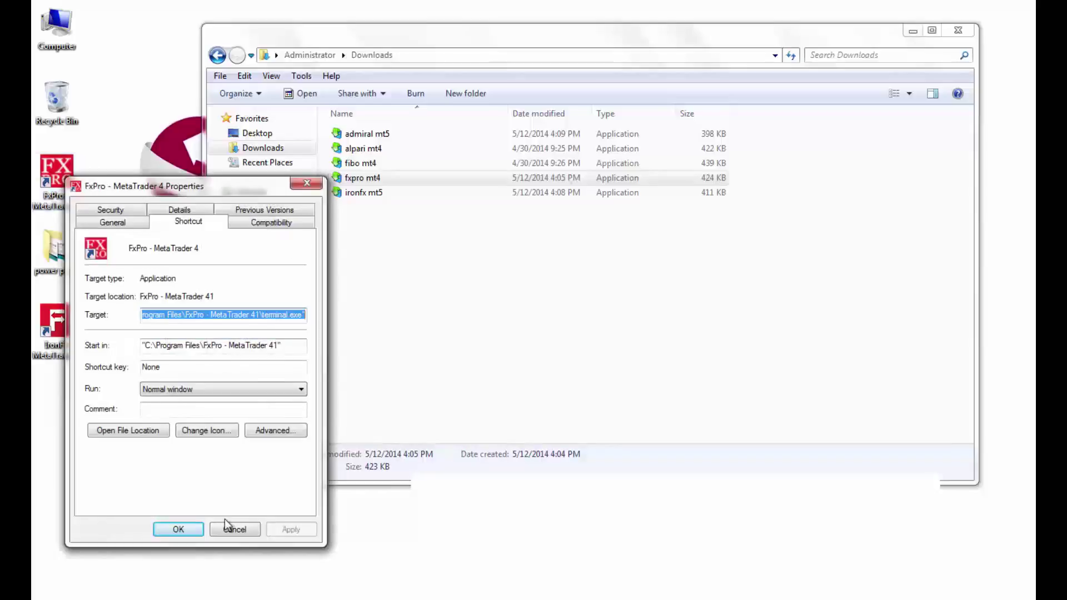
left_click_drag(126, 186, 315, 97)
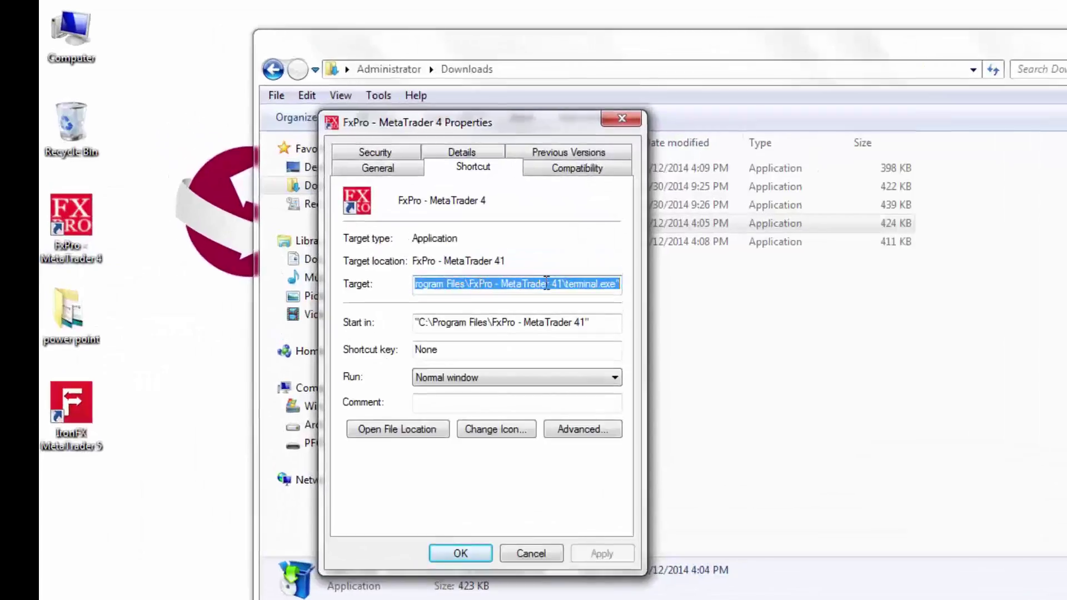
left_click(536, 284)
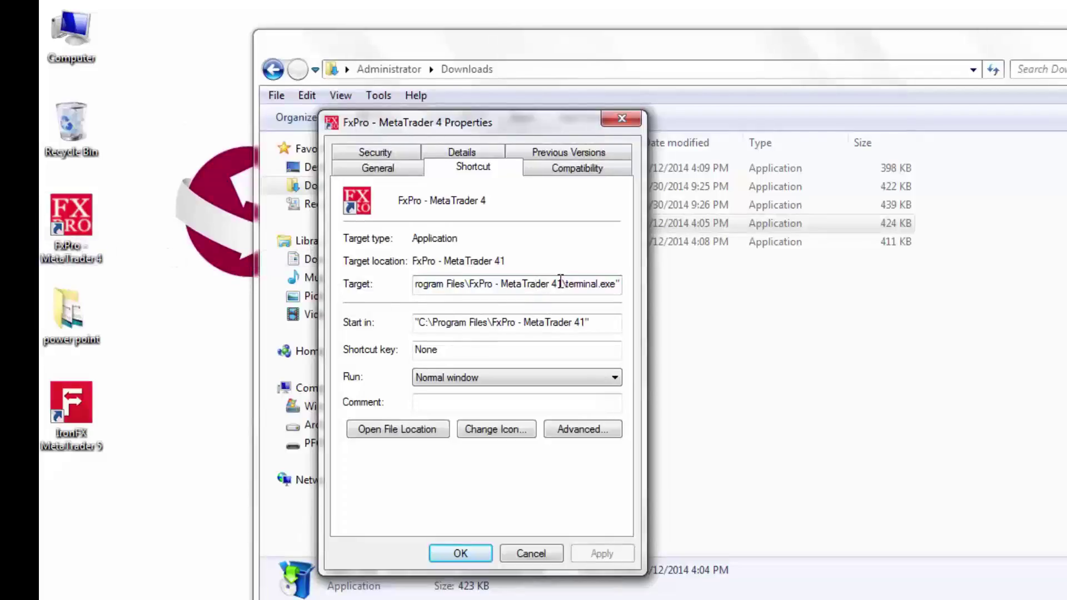
left_click(562, 283)
key("BackSpace")
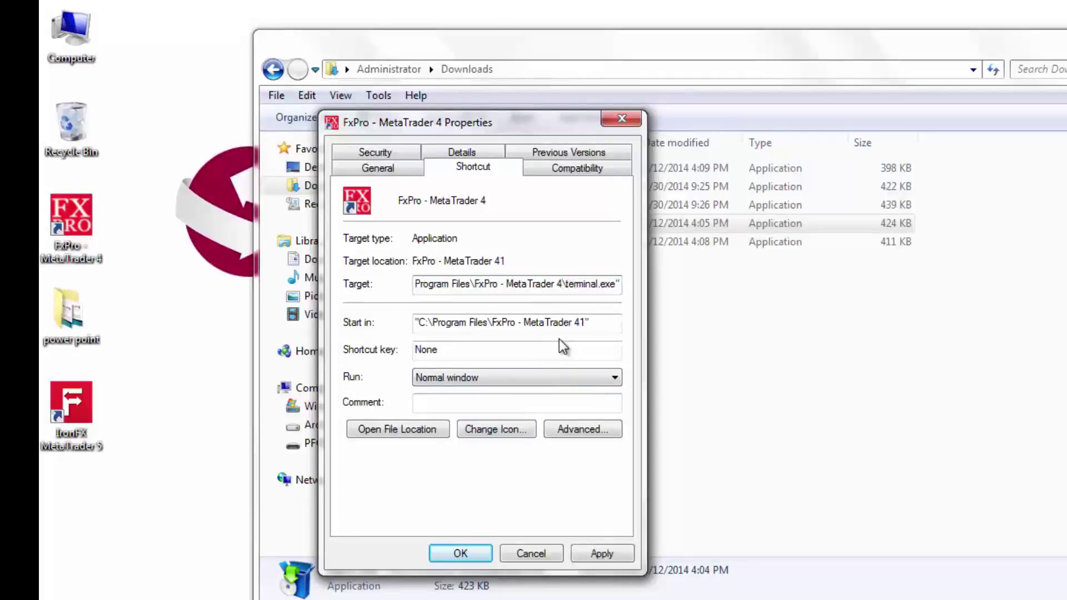
left_click(580, 324)
key("BackSpace")
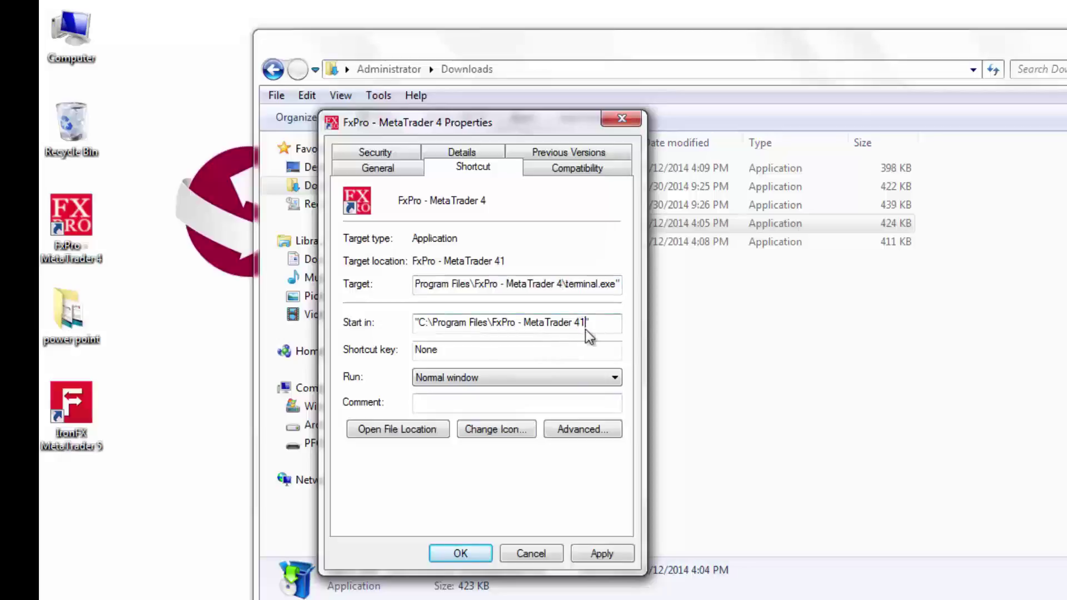
left_click(578, 553)
left_click(461, 554)
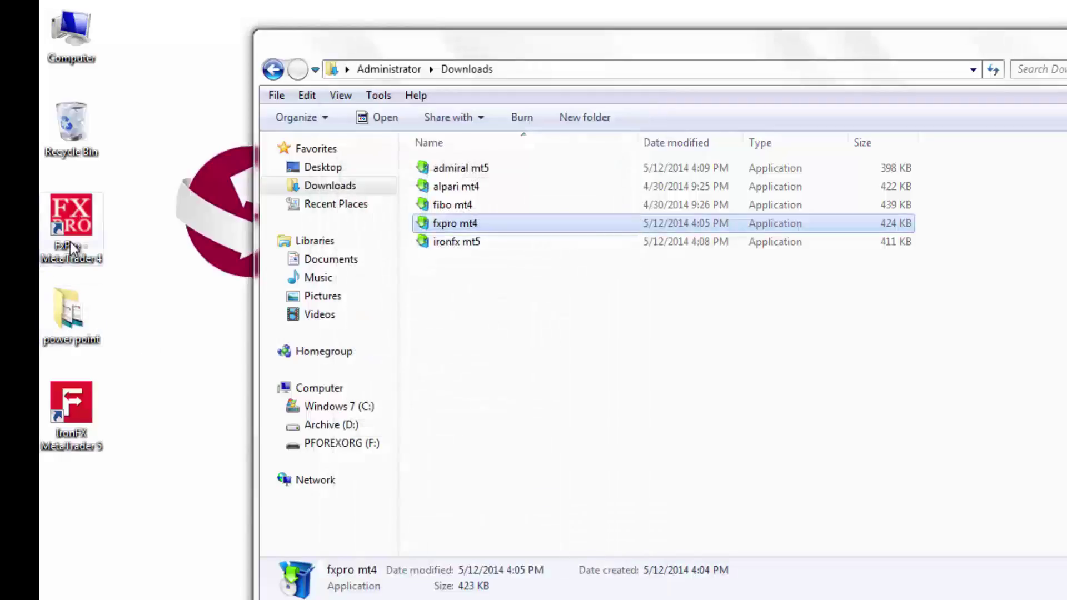
Step: Check the file location of the FxPro - MetaTrader 4 shortcut through its properties, and close the folder and properties windows
left_click(77, 208)
right_click(77, 208)
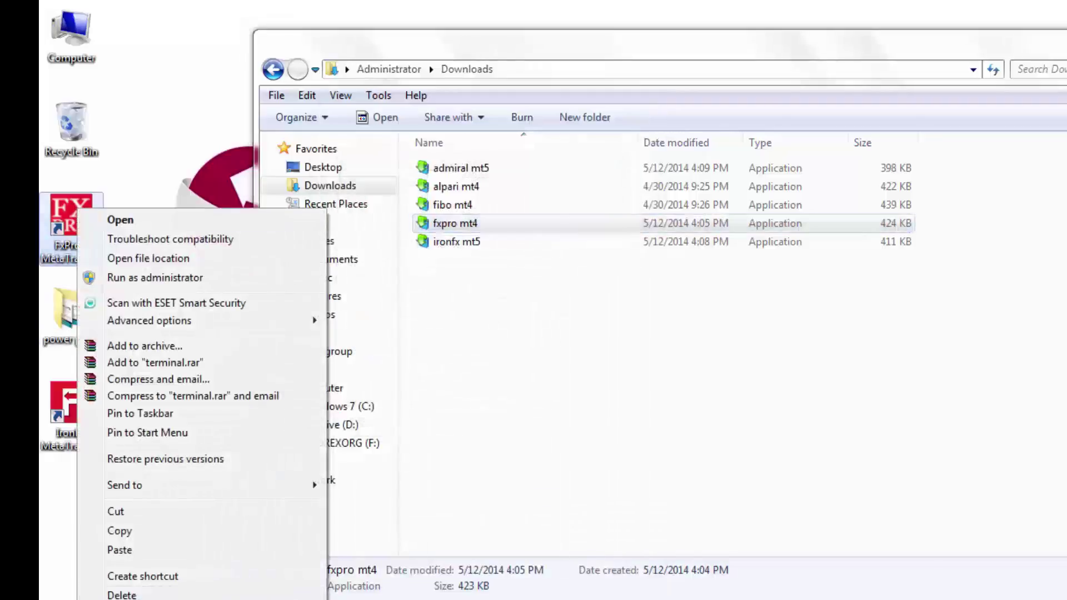
key("r")
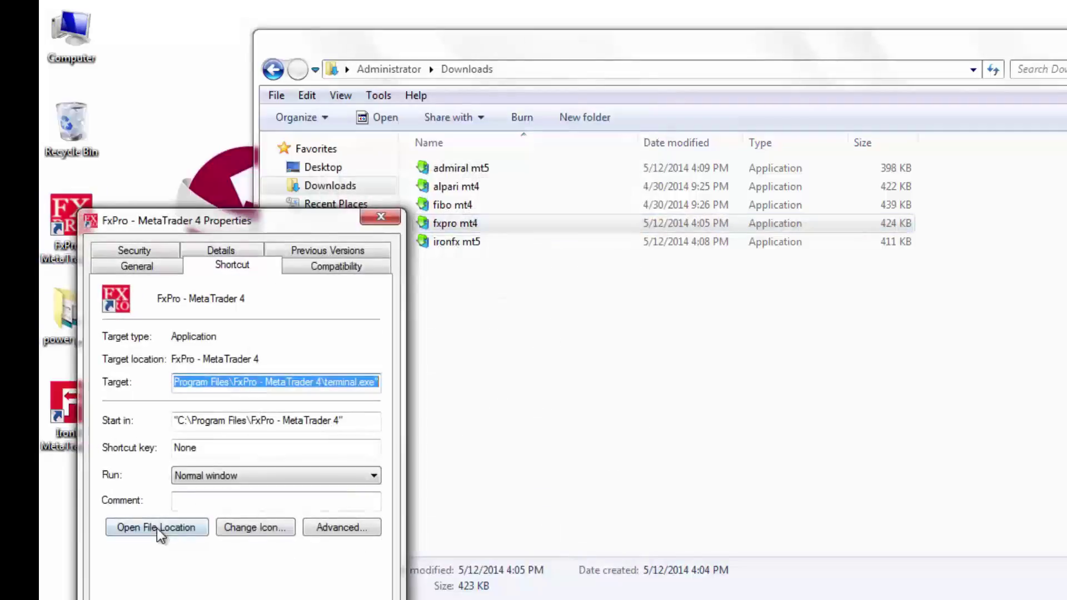
left_click(157, 528)
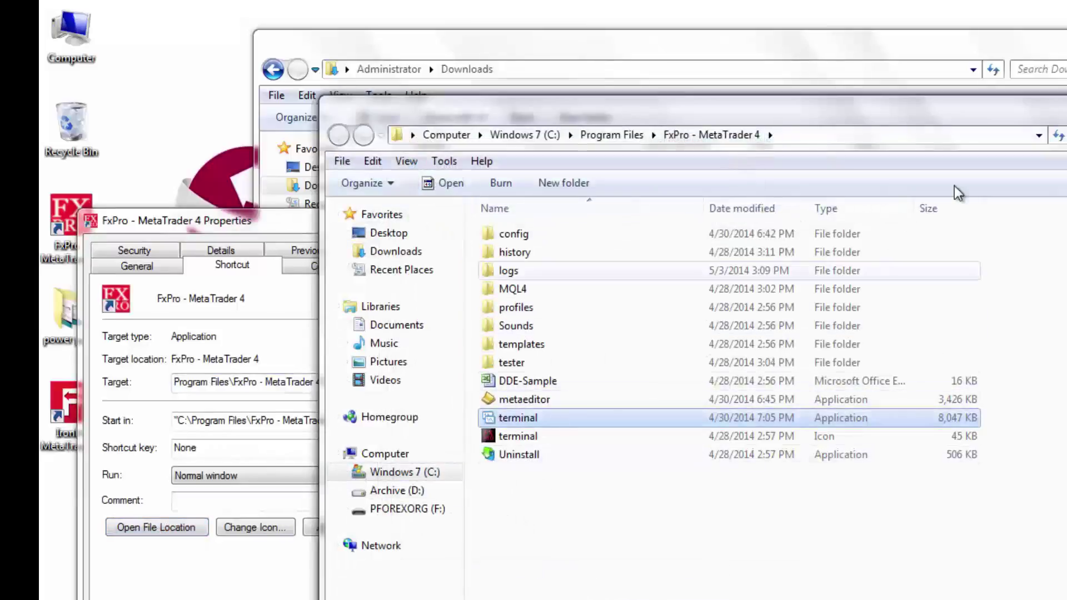
key("alt+F4")
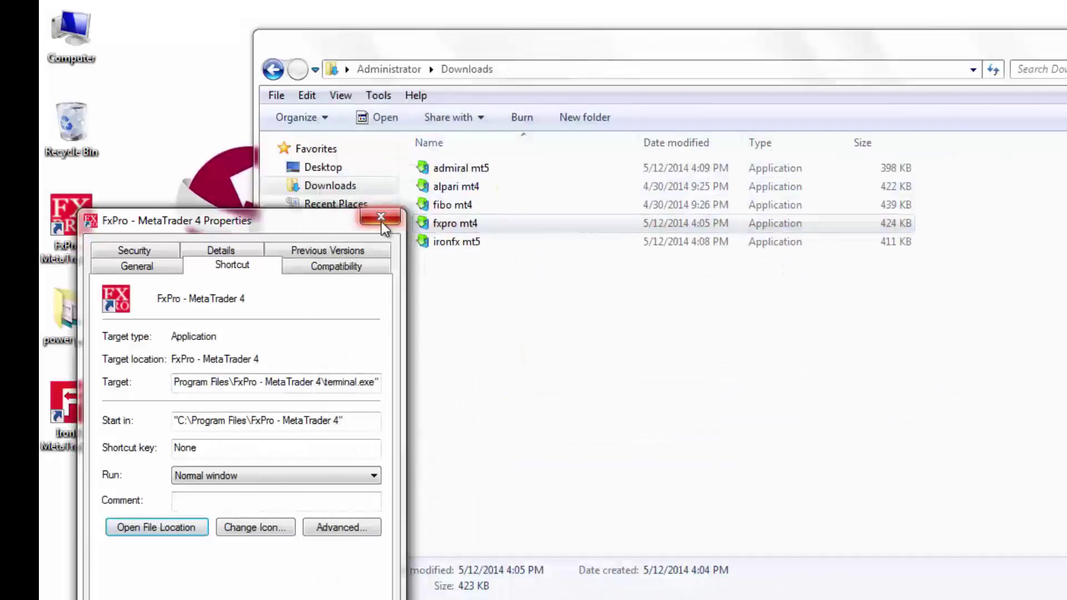
left_click(389, 217)
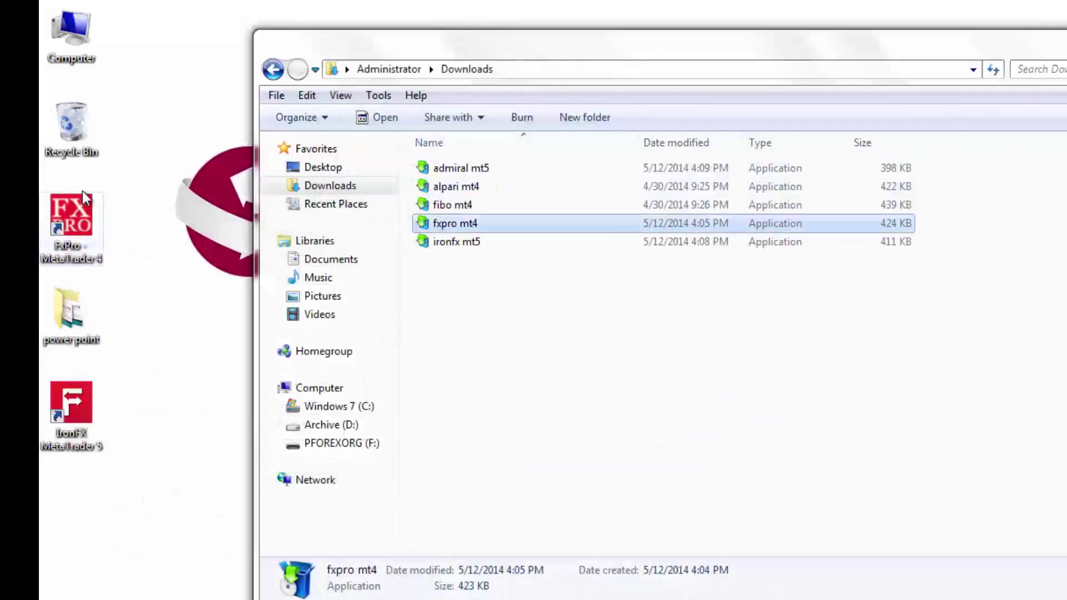
Step: Open the config folder in the installation location of the FxPro - MetaTrader 4 shortcut
right_click(66, 245)
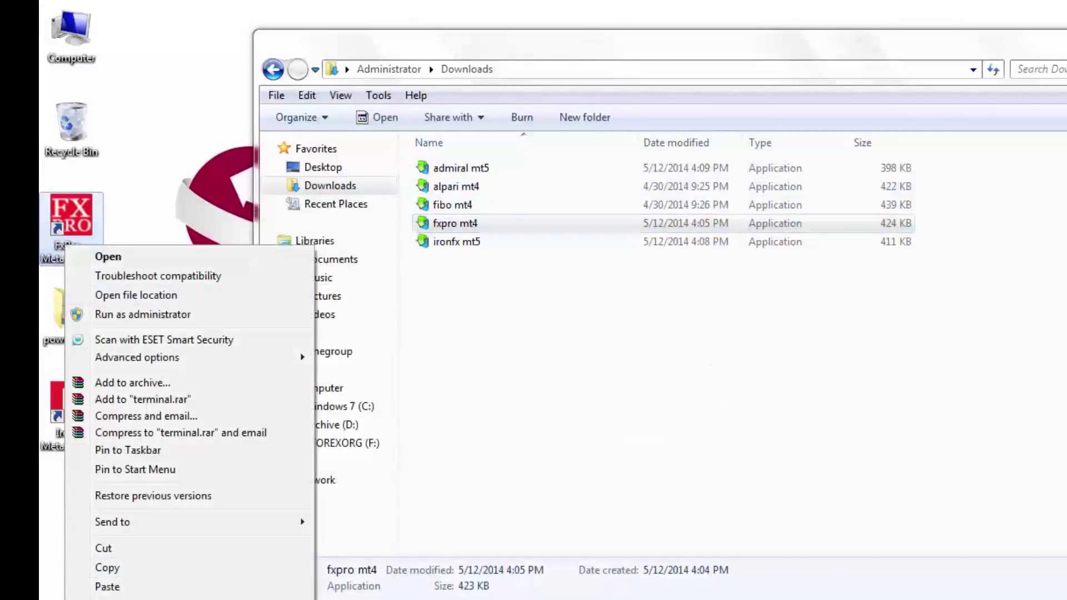
left_click(111, 599)
left_click(135, 566)
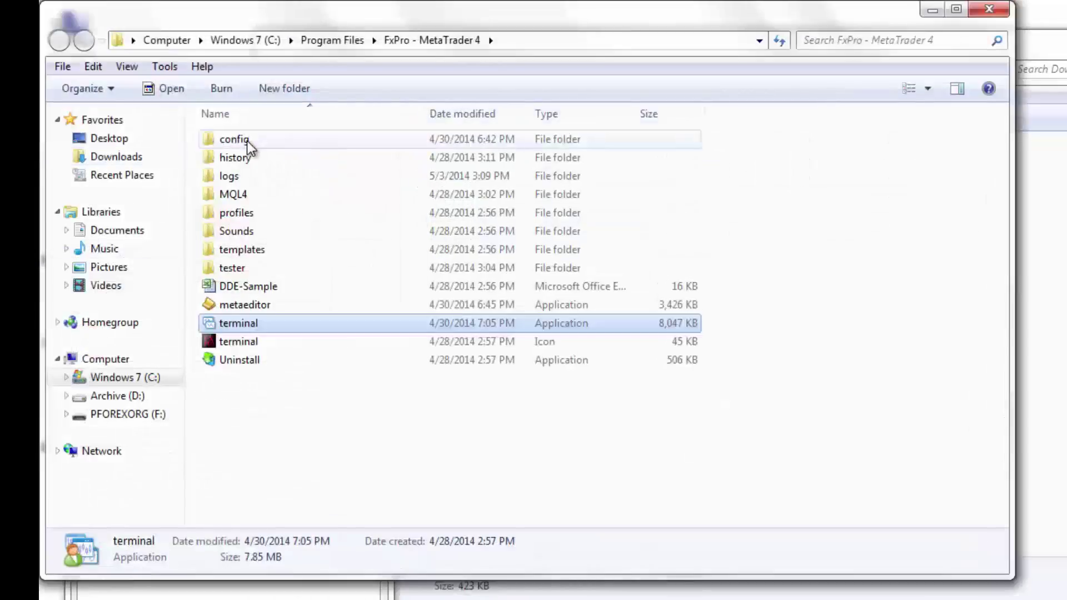
double_click(248, 143)
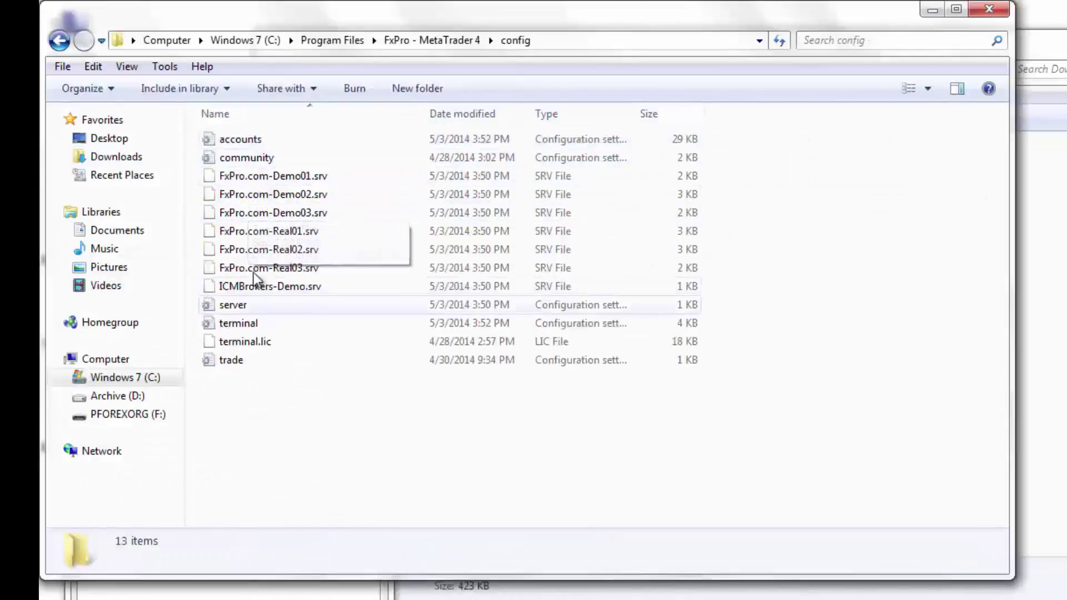
Step: Open ICMBrokers-Demo.srv with Notepad, chosen from the installed programs as the default for this file type
right_click(283, 286)
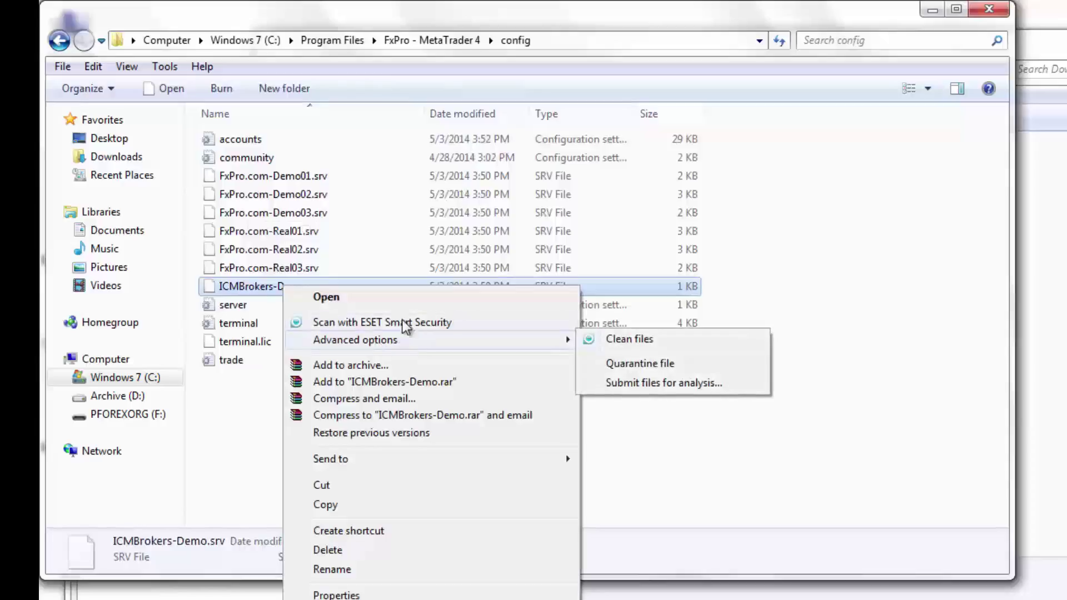
left_click(459, 299)
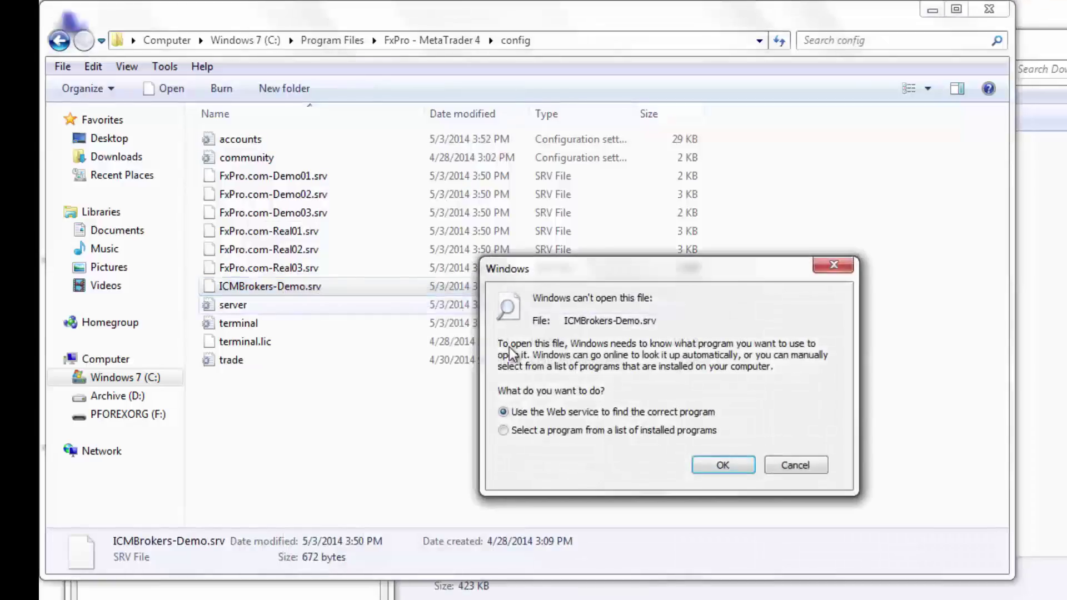
left_click(569, 430)
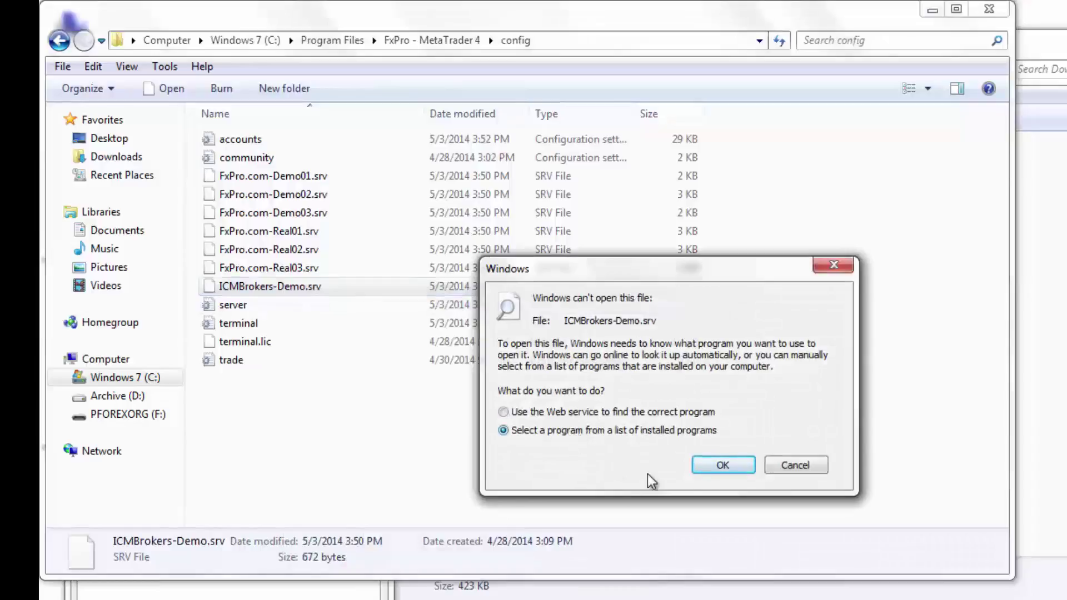
left_click(708, 468)
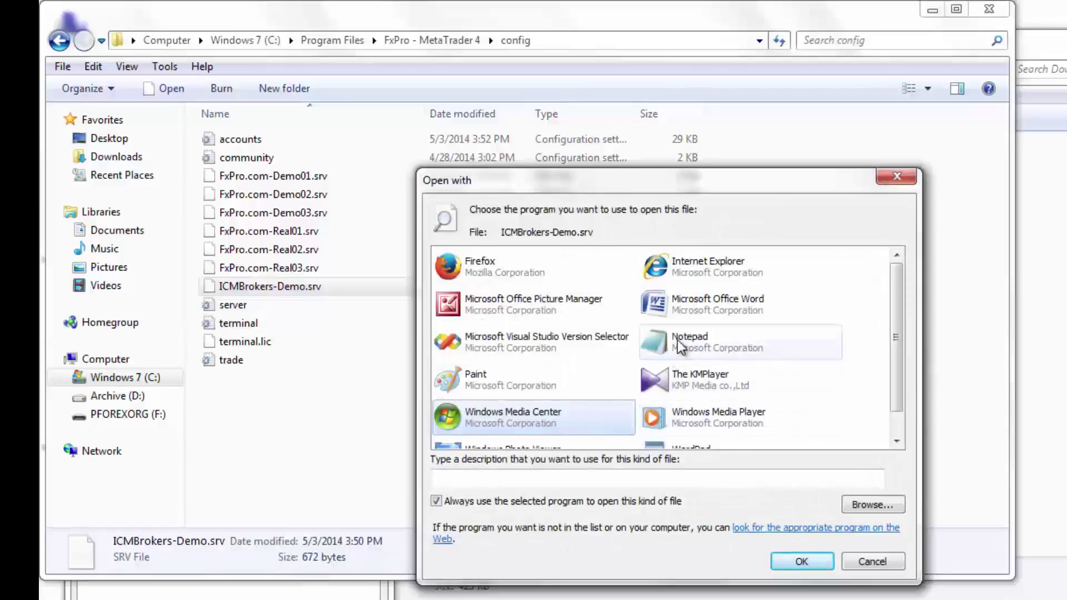
left_click(712, 341)
left_click(801, 562)
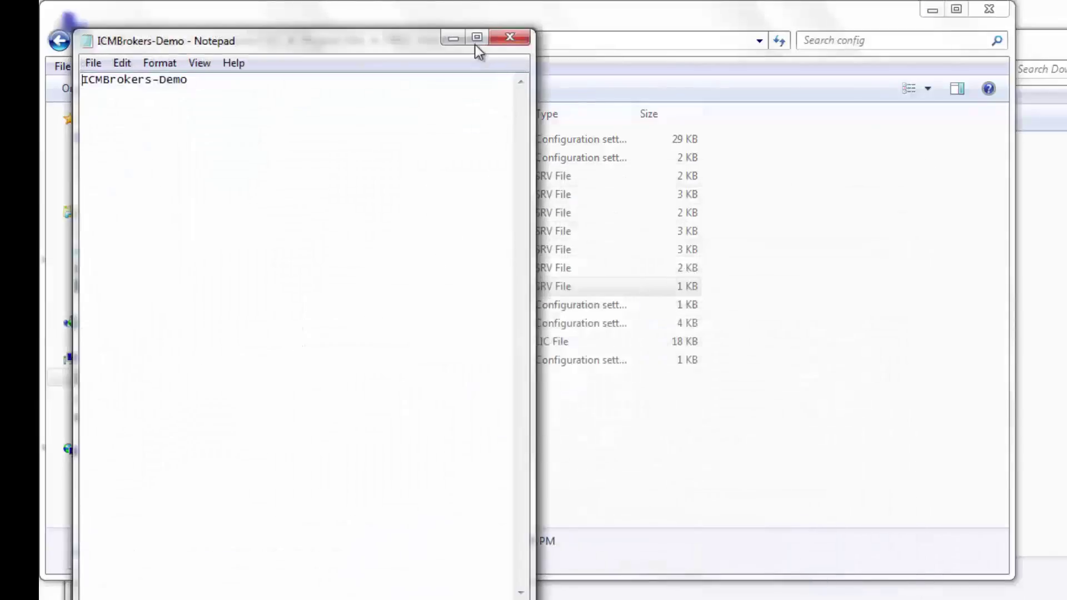
Step: Widen the text window and look through the ICMBrokers-Demo file for the broker's server address and port
left_click_drag(535, 87, 1063, 143)
key("Right")
key("Right")
key("Right")
key("Right")
key("Right")
key("Right")
key("Right")
key("Right")
key("Right")
key("Right")
key("Right")
key("Right")
key("Right")
key("Right")
key("Right")
key("Right")
key("Right")
key("Right")
key("Right")
key("Right")
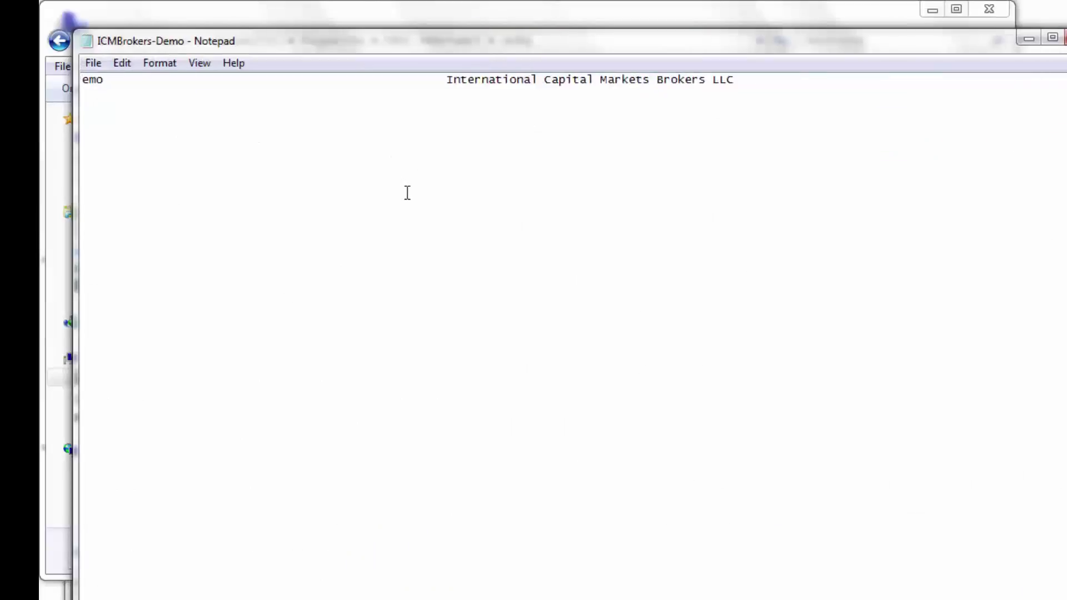
key("Right")
key("Right")
key("Right")
key("Right")
key("Right")
key("Right")
key("Right")
key("Right")
key("Right")
key("Right")
key("Right")
key("Right")
key("Right")
key("Right")
key("Right")
key("Right")
key("Right")
key("Right")
key("Right")
key("Right")
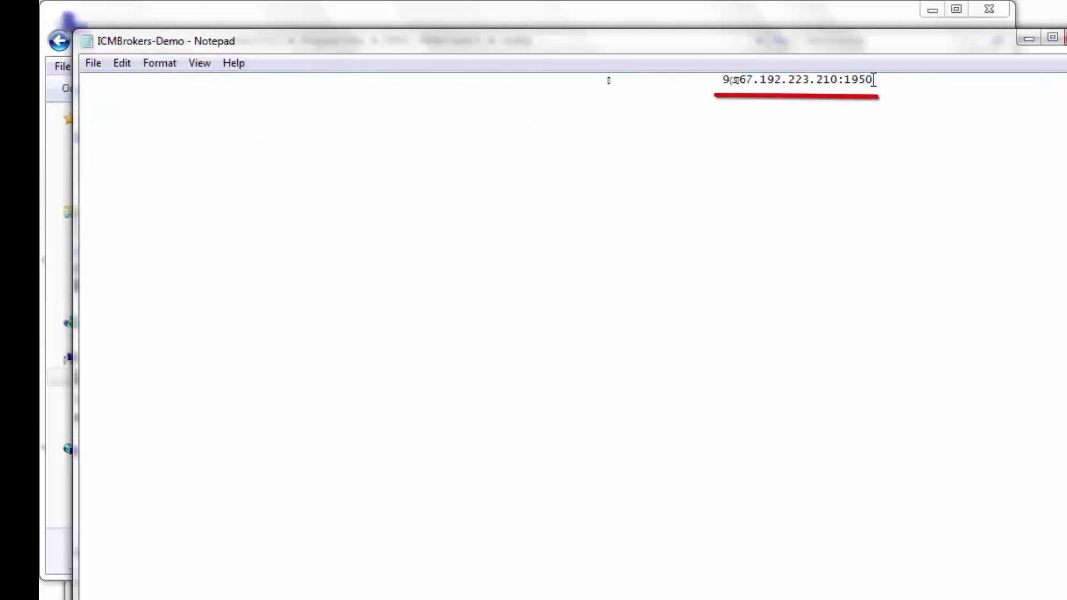
left_click_drag(859, 82, 727, 85)
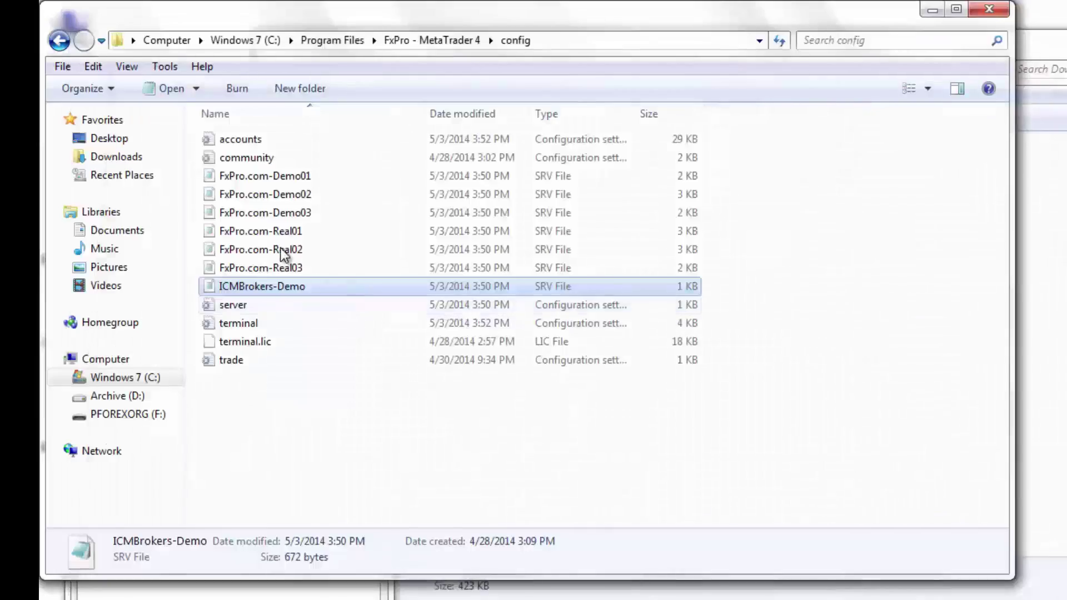
Step: Open the FxPro.com-Demo01 server file and copy the server address mtdc-d01-04.fxpro.com from it
left_click(231, 179)
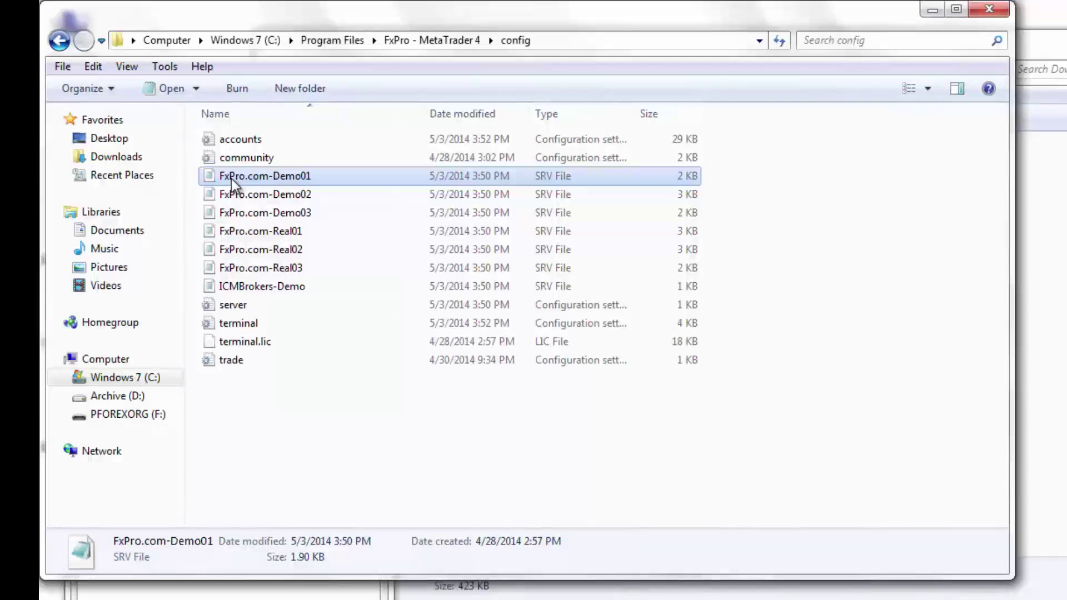
right_click(231, 179)
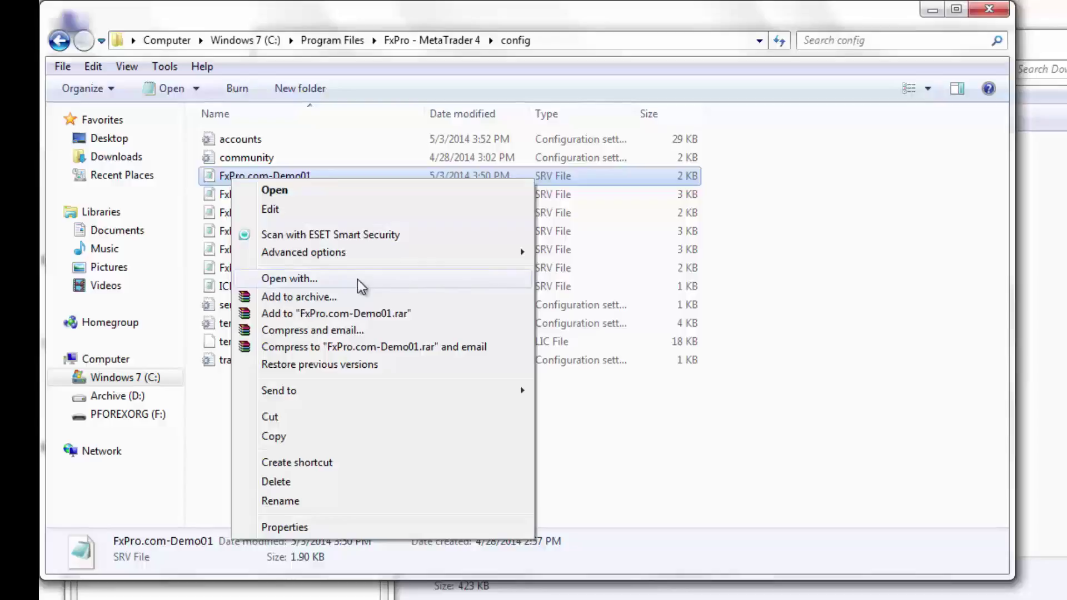
left_click(336, 187)
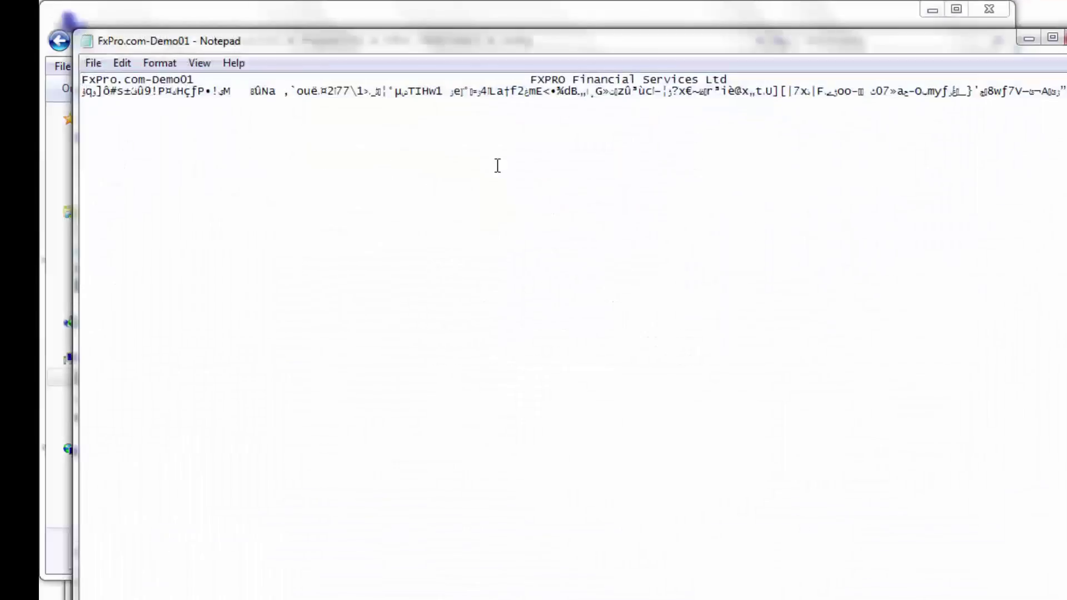
scroll(523, 127, "right", 10)
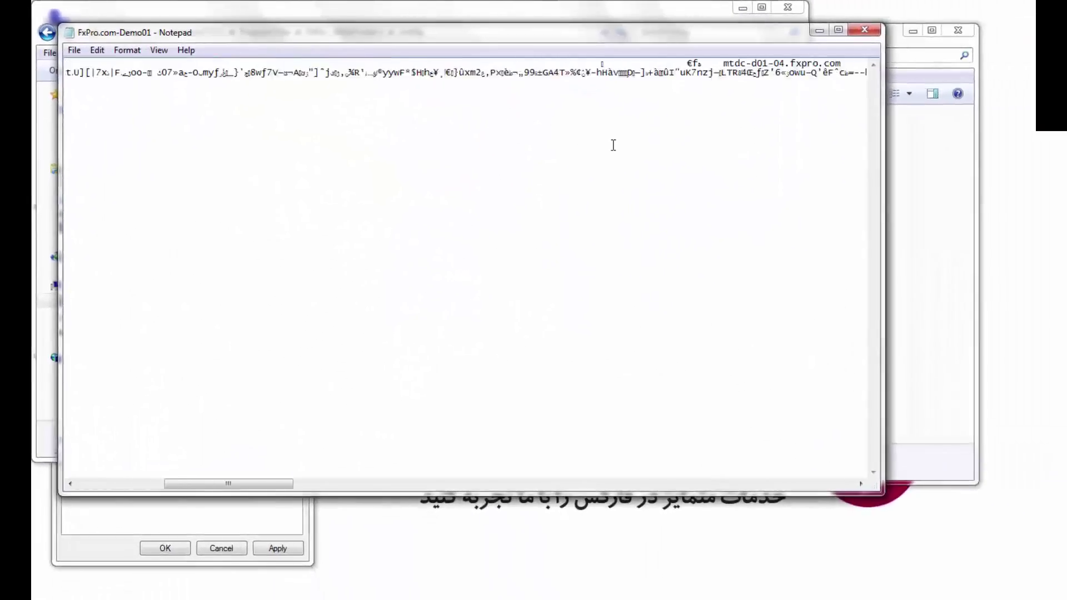
left_click_drag(955, 79, 915, 82)
left_click_drag(732, 65, 639, 64)
right_click(721, 65)
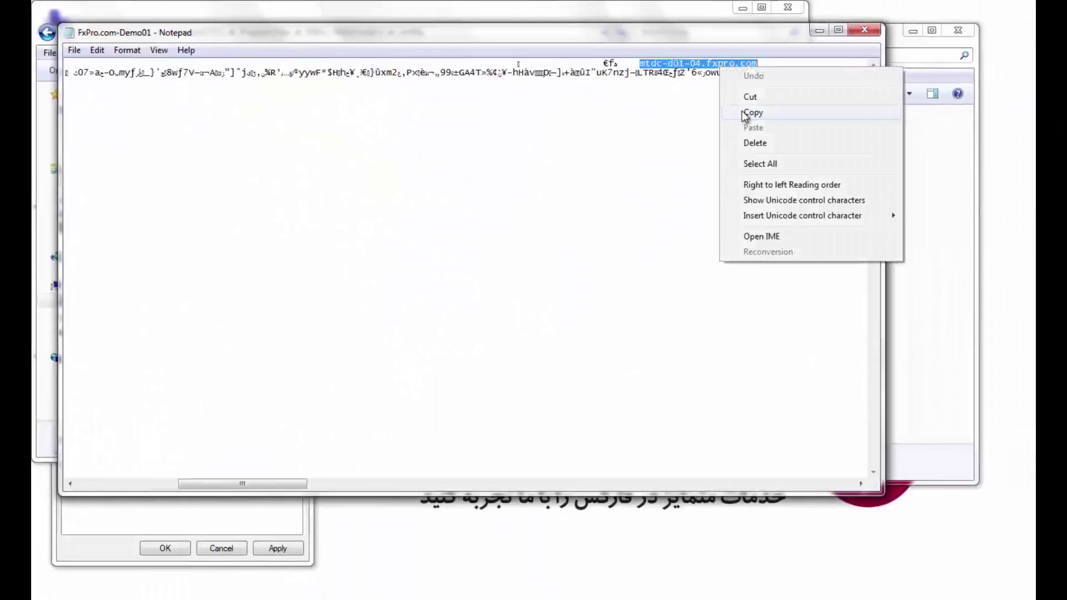
left_click(745, 118)
Step: Put away the server file and config folder windows, launch FxPro - MetaTrader 4 from the desktop, and open its account login dialog
left_click(820, 30)
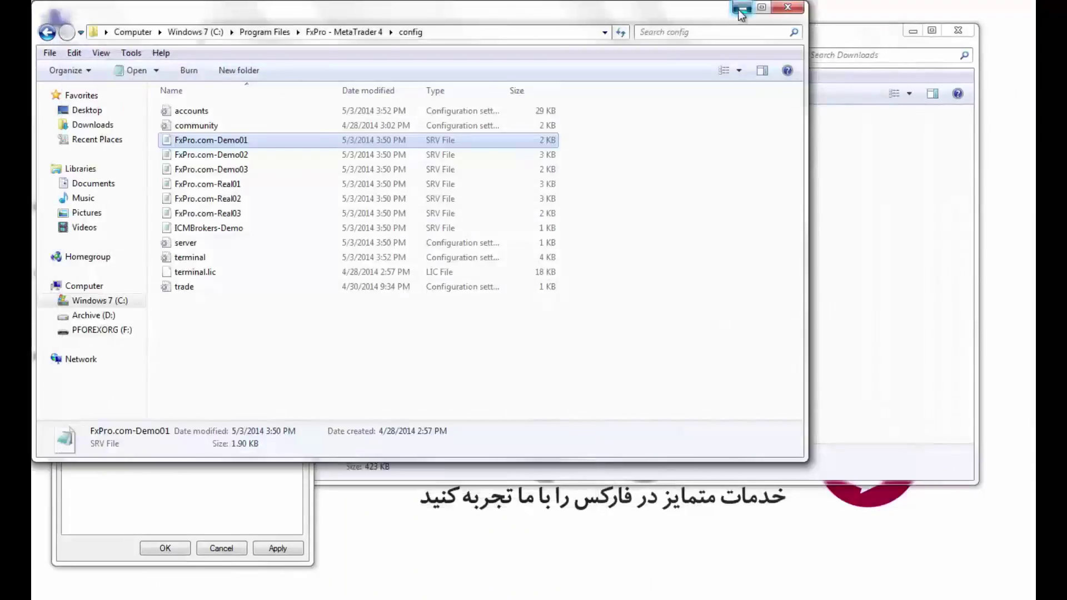
left_click(789, 7)
double_click(69, 175)
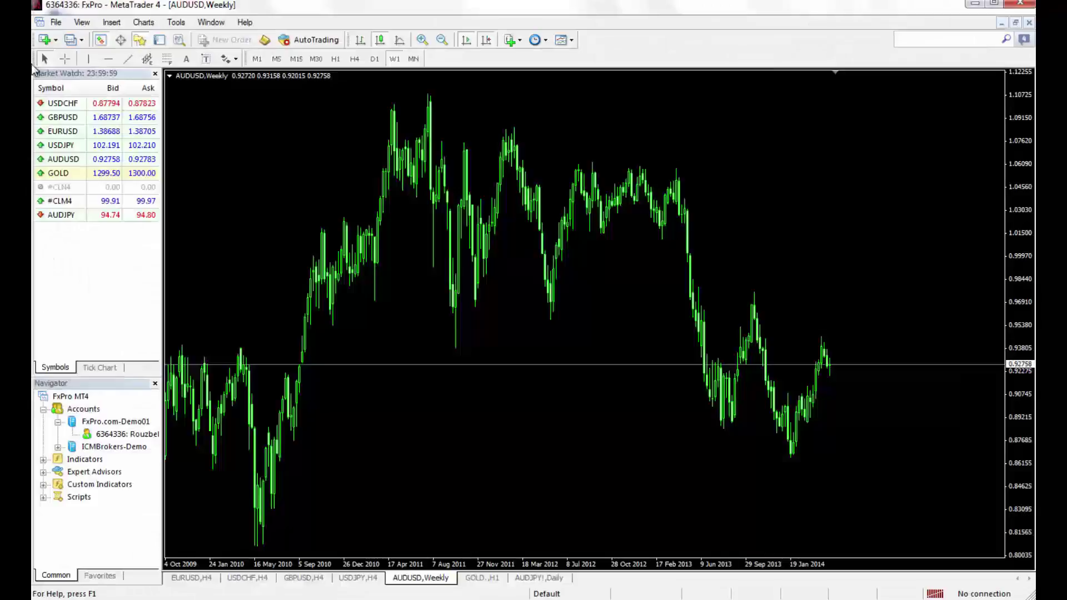
left_click(59, 23)
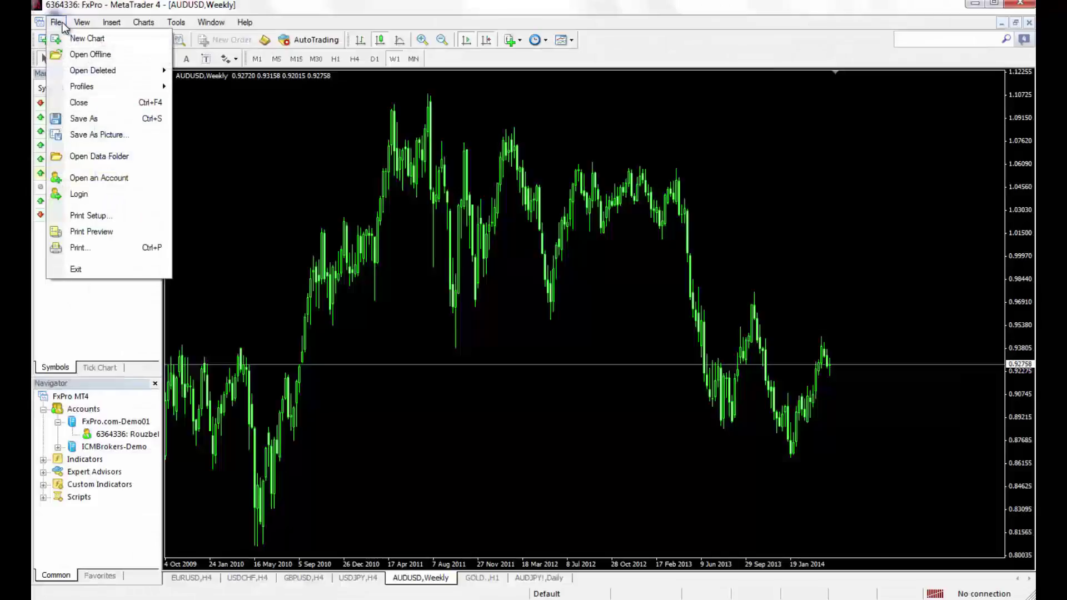
left_click(78, 194)
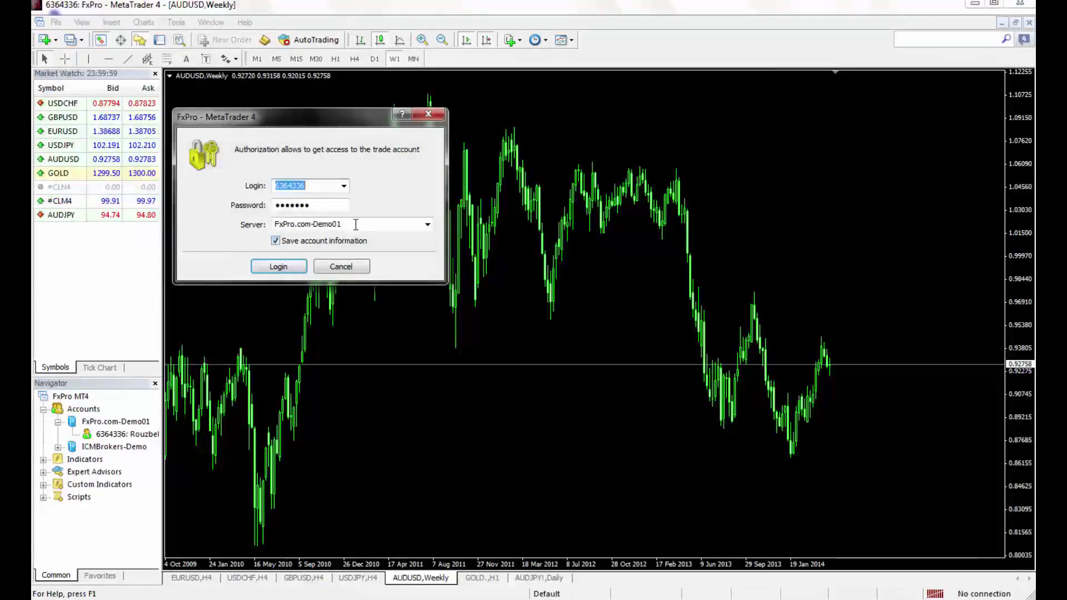
Step: Replace the login server with the copied address mtdc-d01-04.fxpro.com and show the list of available servers
left_click(428, 224)
left_click(428, 224)
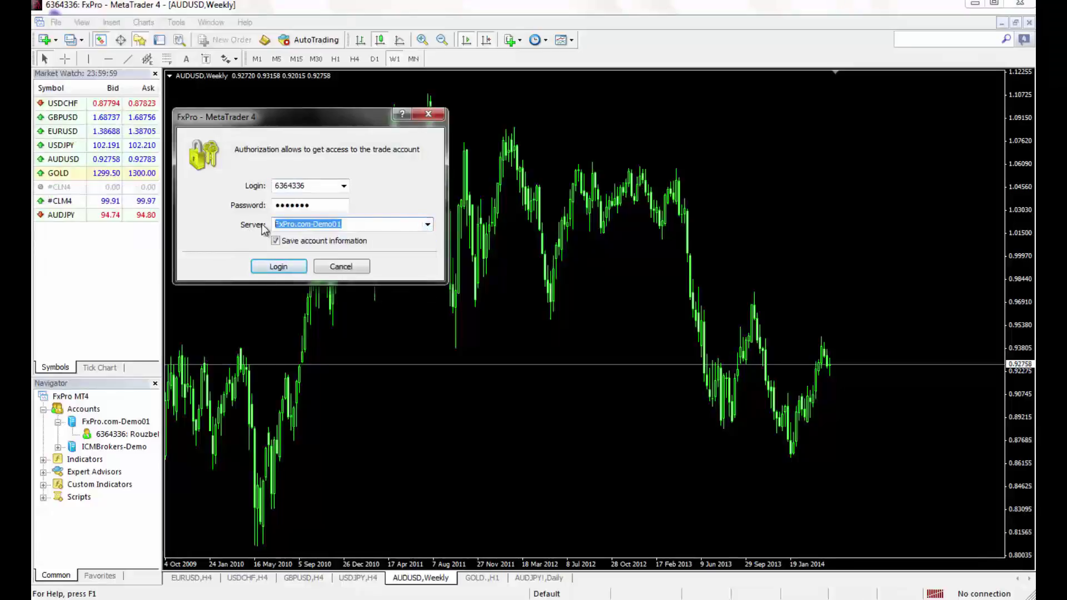
right_click(281, 225)
left_click(309, 264)
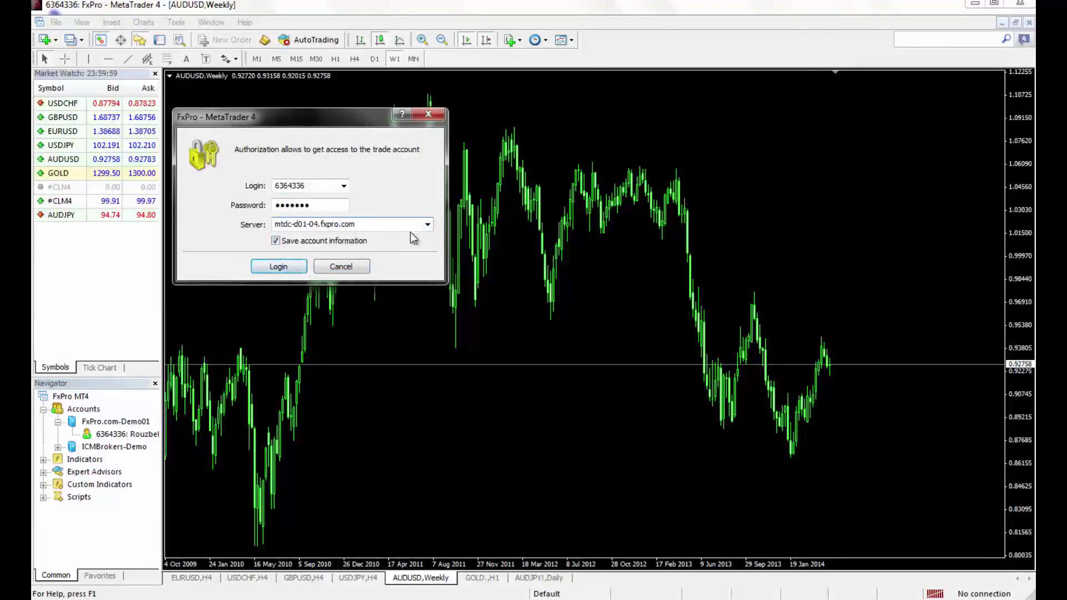
left_click(428, 224)
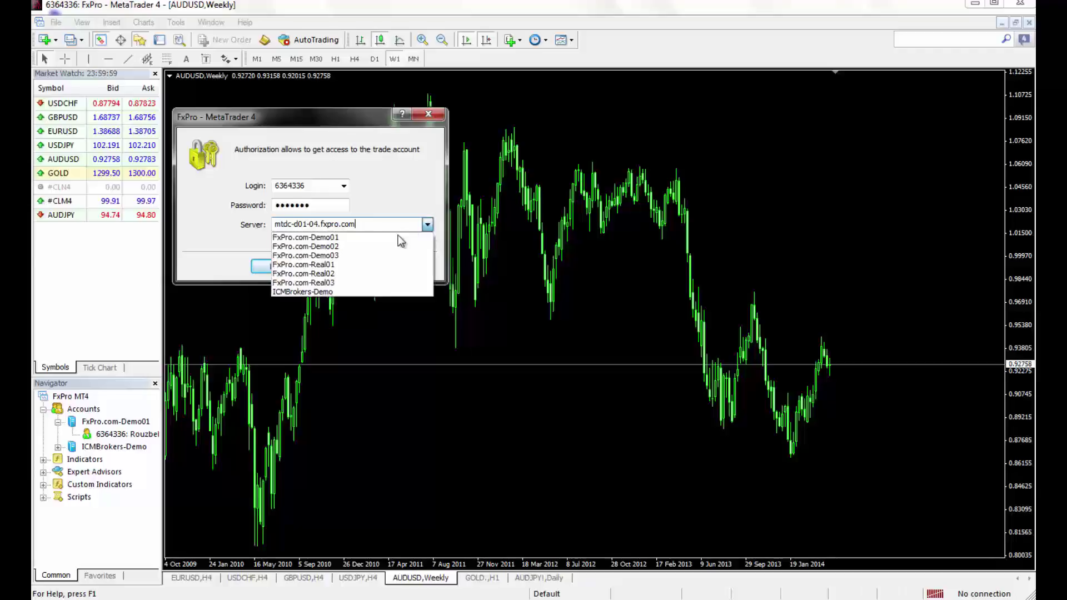
Step: Cancel the FxPro account login and dismiss the FxPro - MetaTrader 4 shortcut properties without saving changes
left_click(356, 225)
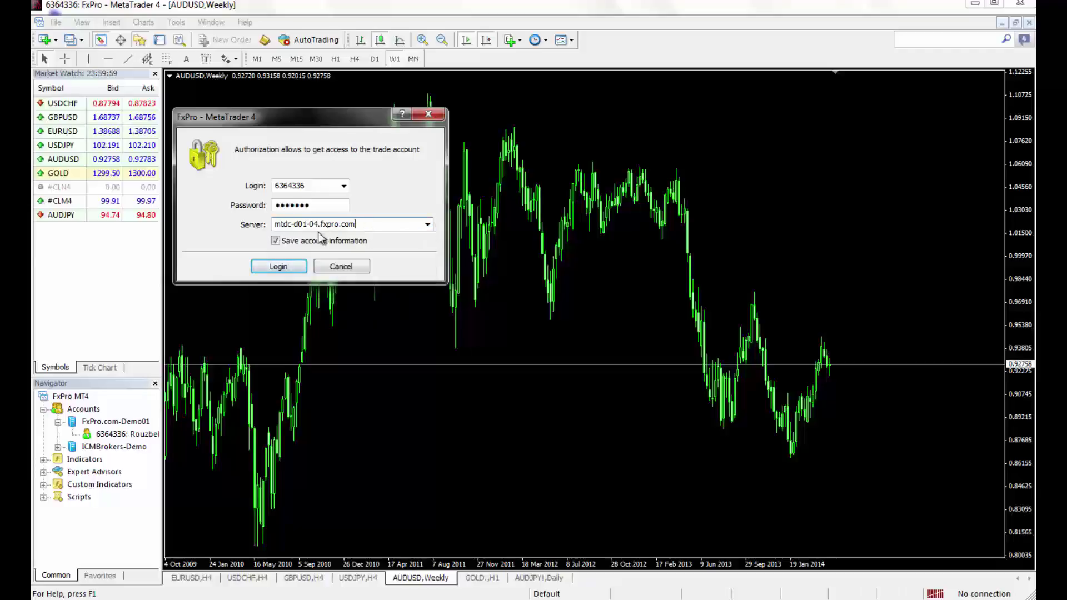
left_click(339, 267)
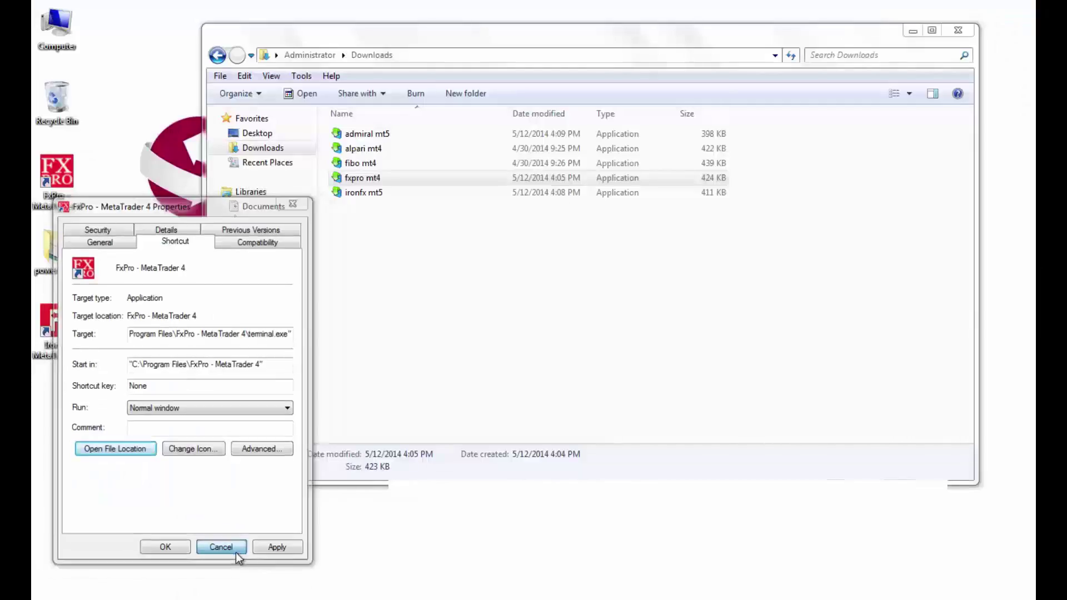
left_click(234, 553)
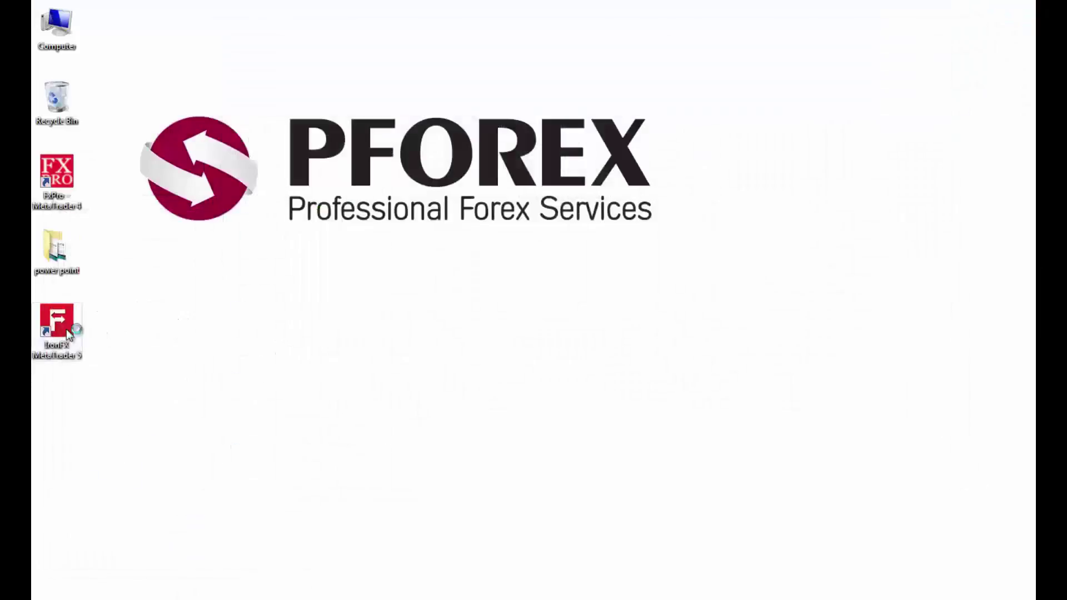
Step: Launch IronFX MetaTrader 5 from the desktop and, on the GBPUSD M1 chart, sell 0.10 lots of GBPUSD by instant execution
double_click(65, 330)
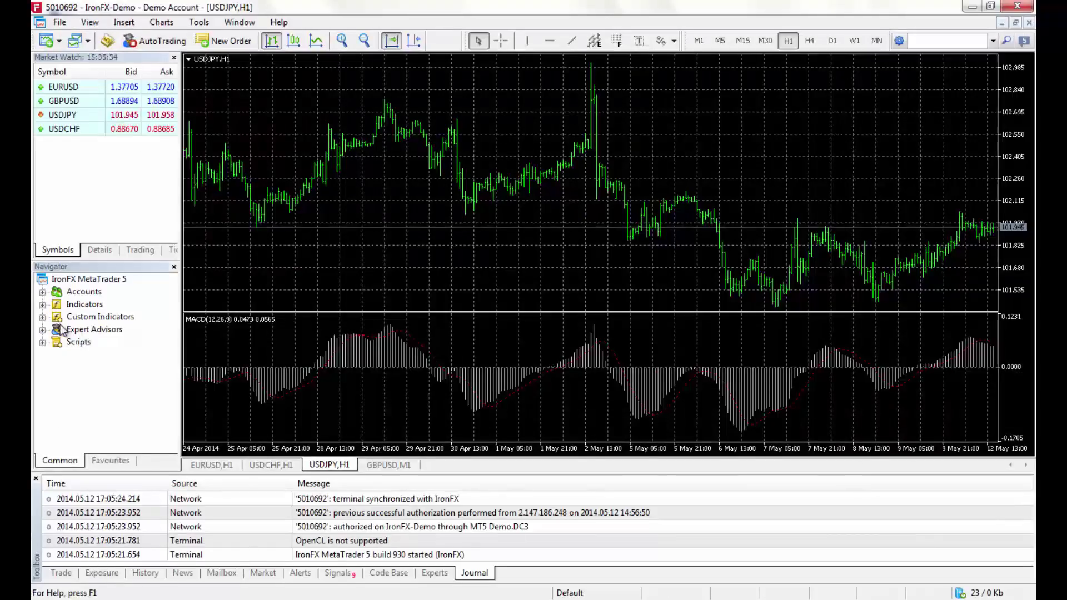
left_click(388, 465)
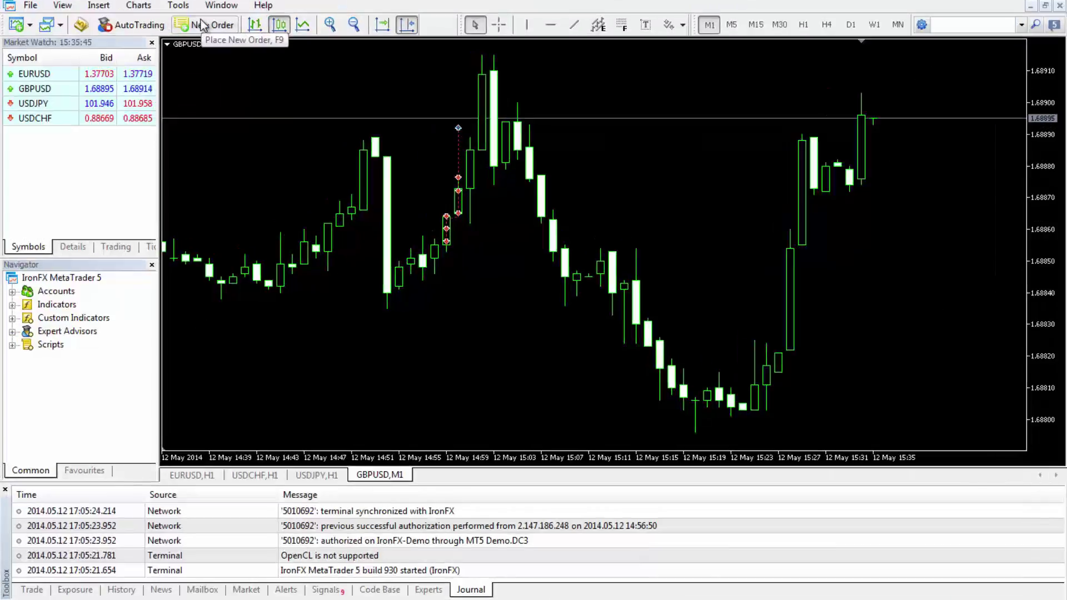
left_click(203, 24)
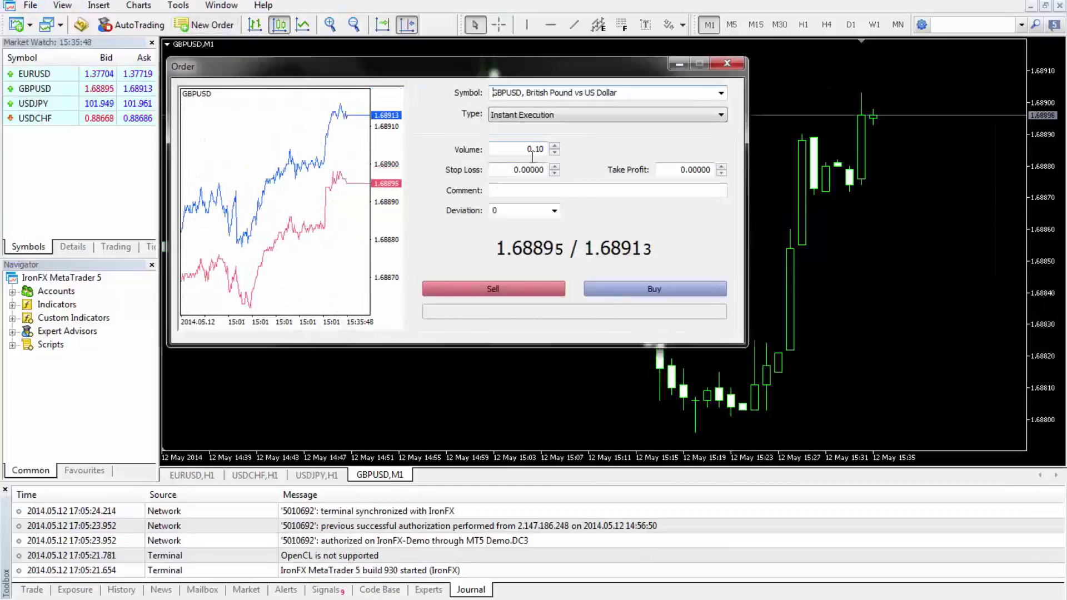
left_click(483, 284)
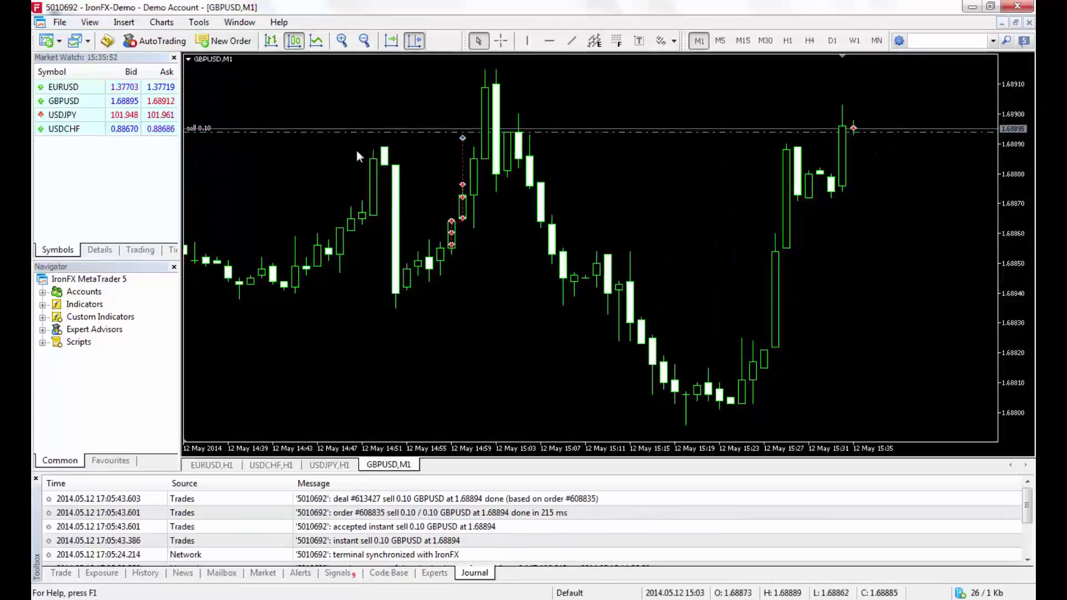
Step: Open another order dialog for GBPUSD
left_click(225, 42)
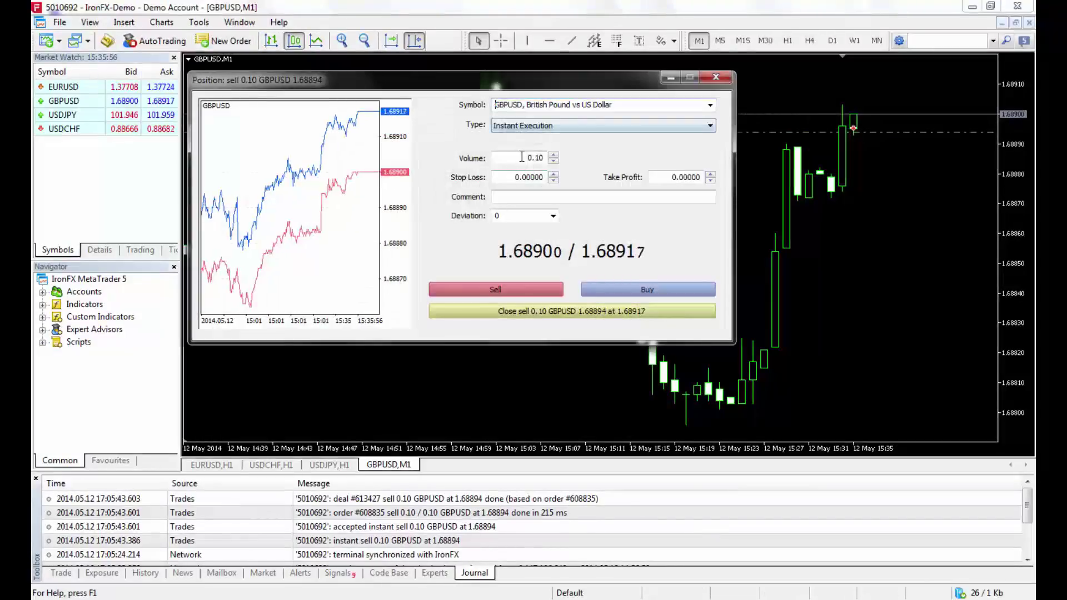